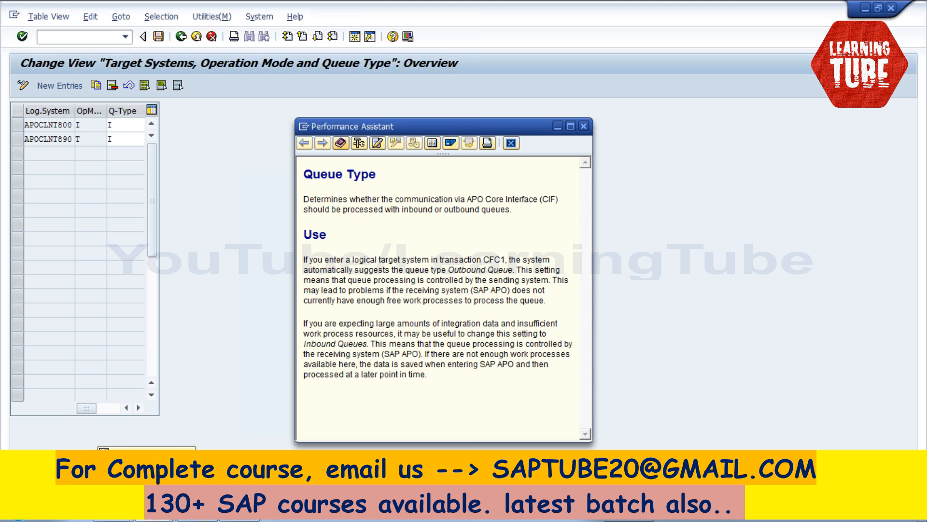
Step: Review the Queue Type help on outbound and inbound queues, close it, and return to the IMG structure
drag(427, 280, 549, 280)
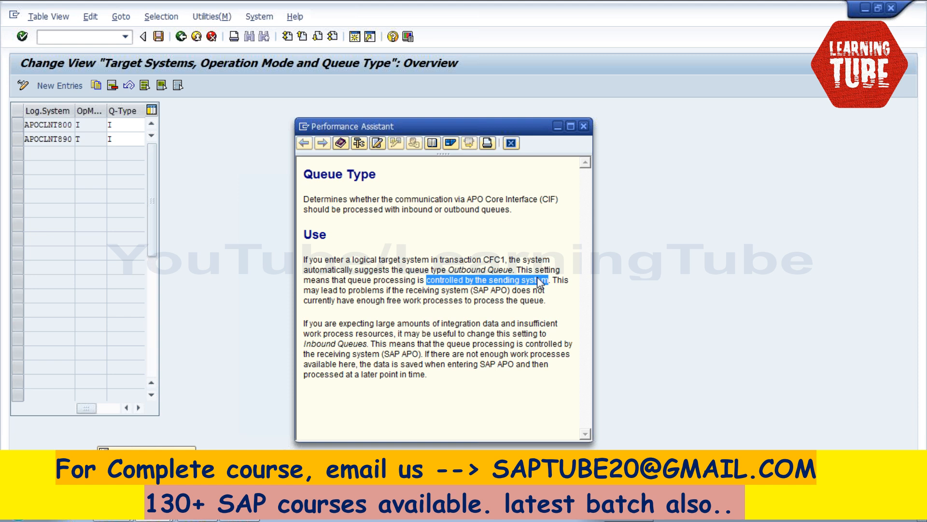
drag(304, 323, 367, 344)
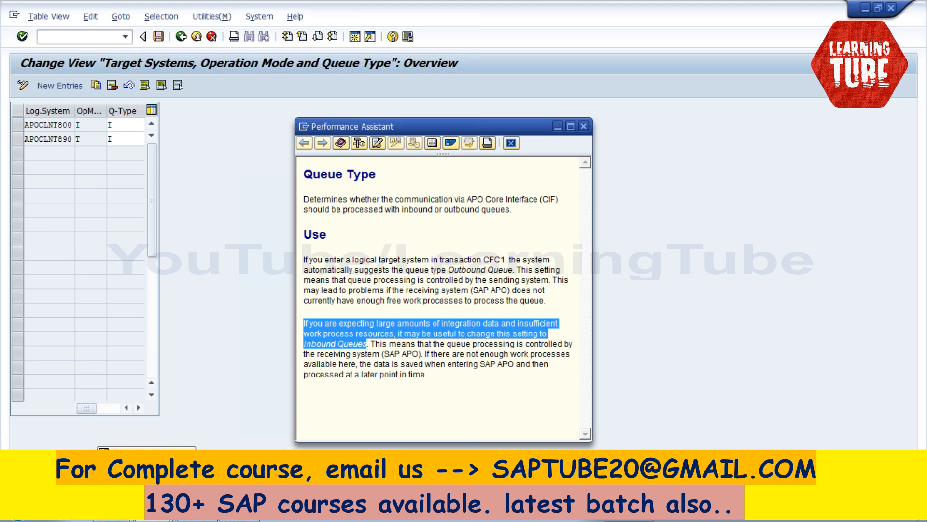
drag(370, 344, 310, 323)
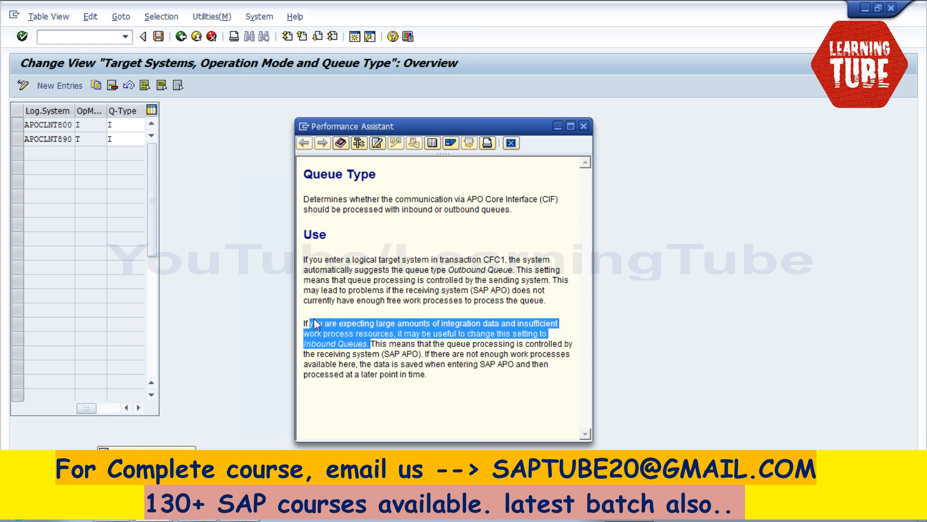
click(584, 127)
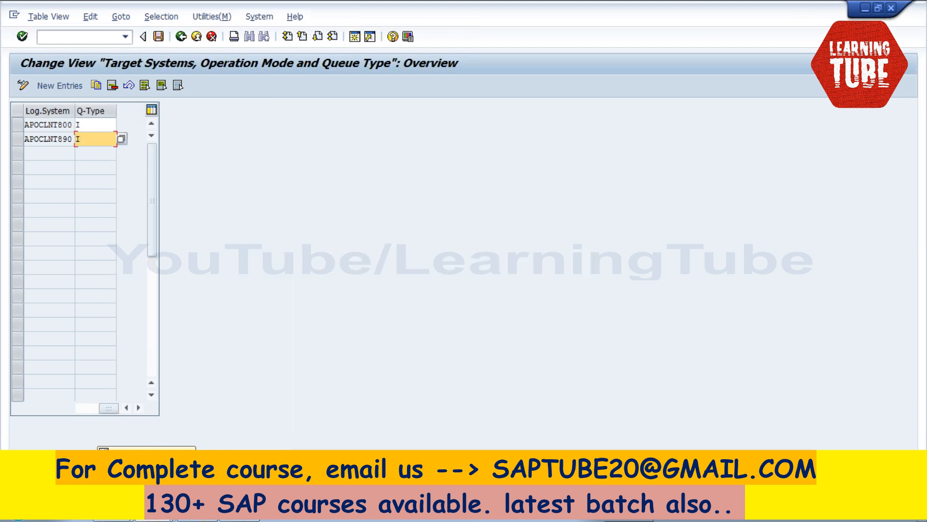
click(182, 38)
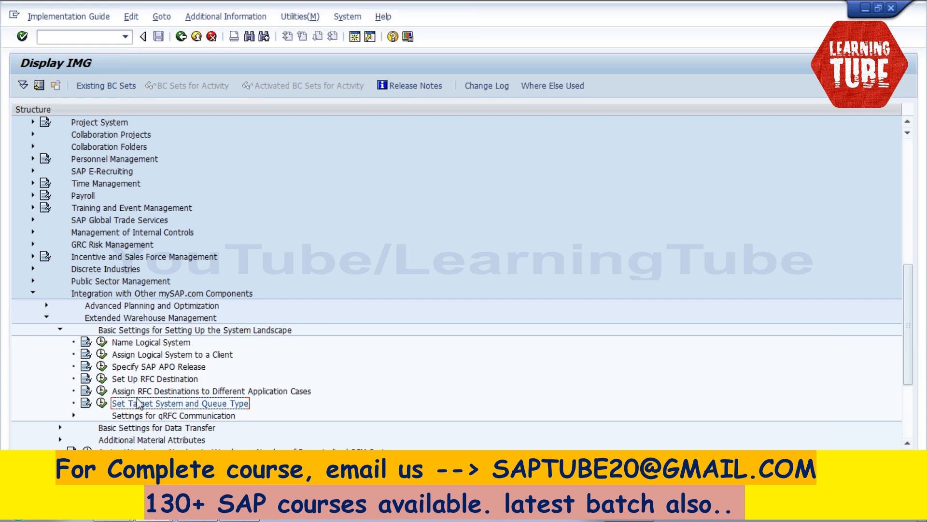
Step: Switch to the PDF configuration guide and read which IMG activities maintain the Operation Mode field
key(alt+Tab)
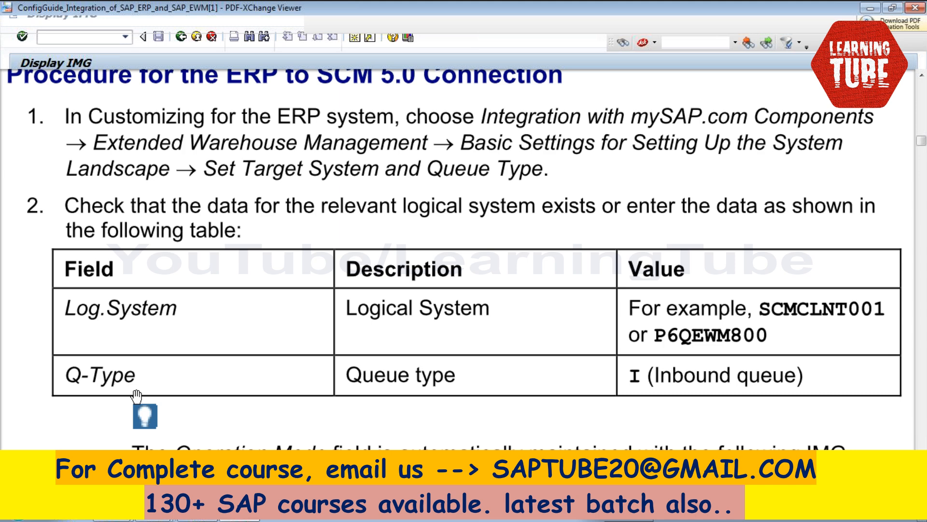
scroll(319, 420, down, 5)
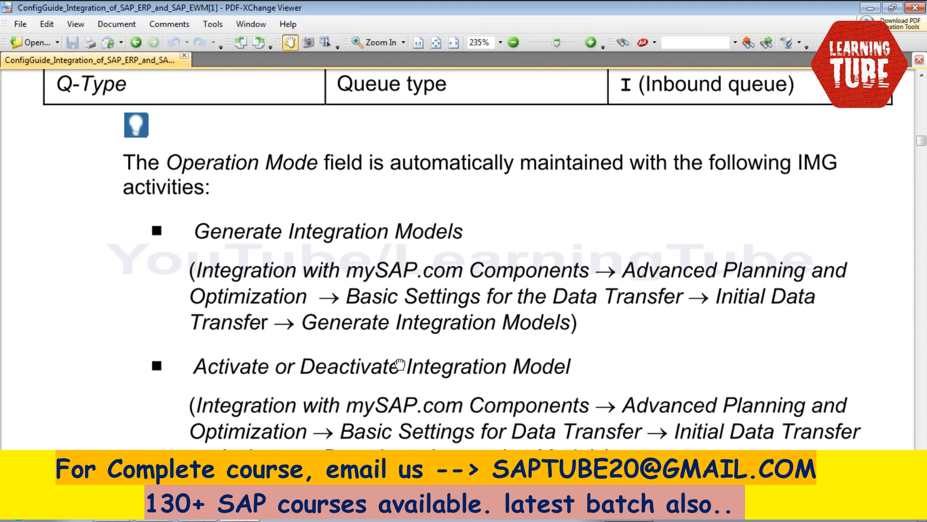
drag(401, 371, 400, 248)
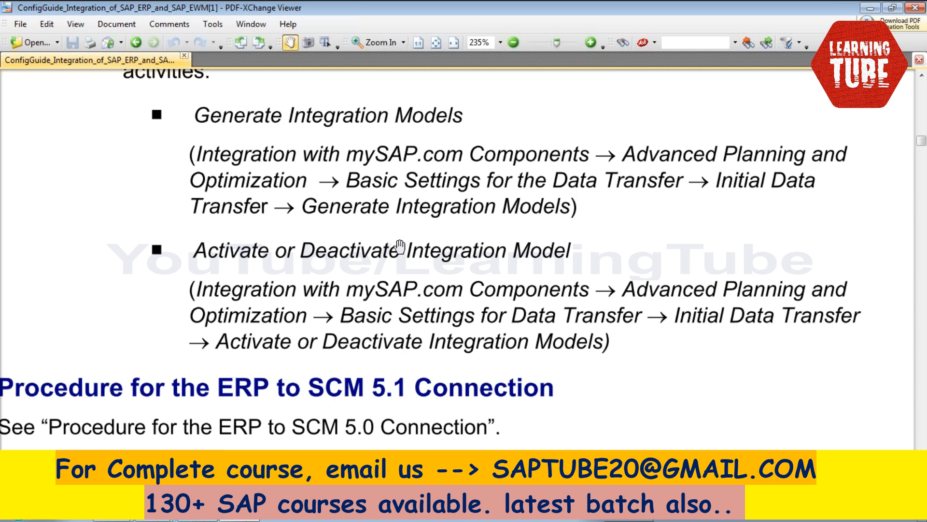
Step: Switch back to the SAP IMG and expand Basic Settings for Data Transfer down to the Initial Data Transfer activities
key(alt+Tab)
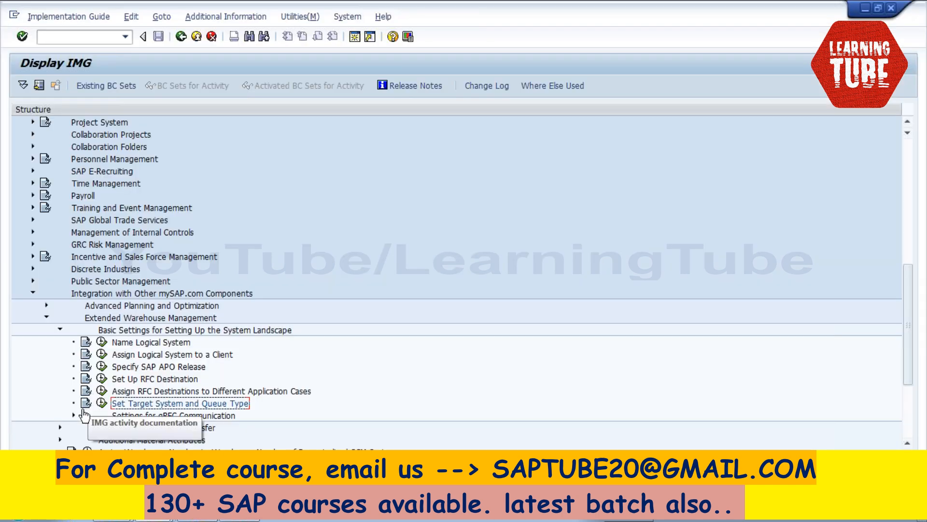
click(58, 427)
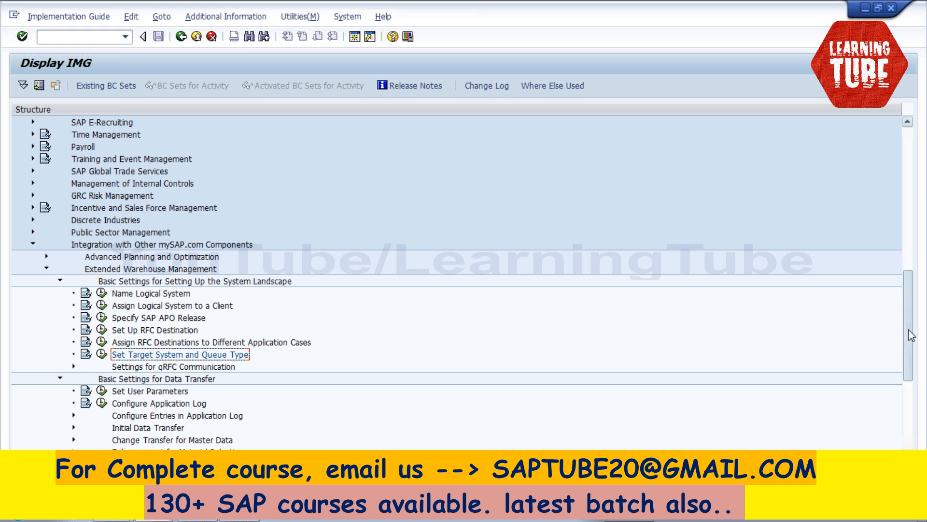
drag(908, 329, 908, 366)
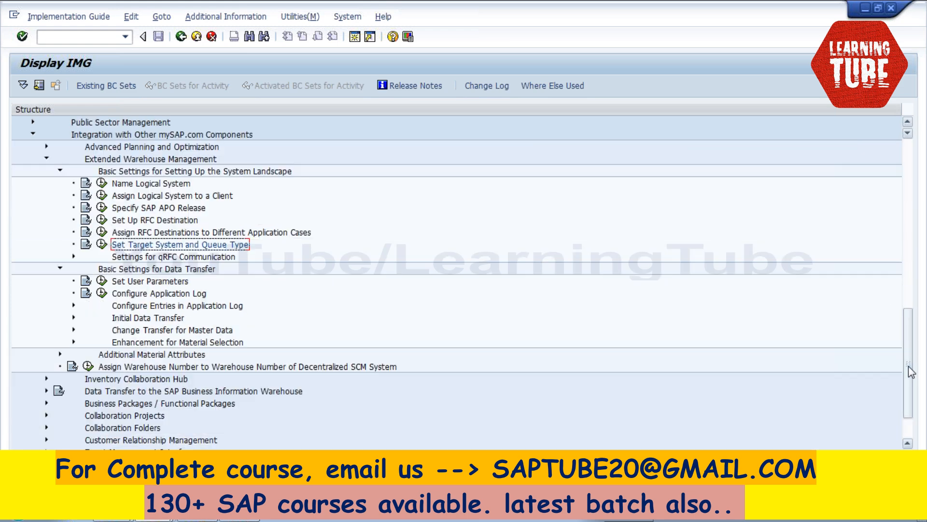
click(73, 317)
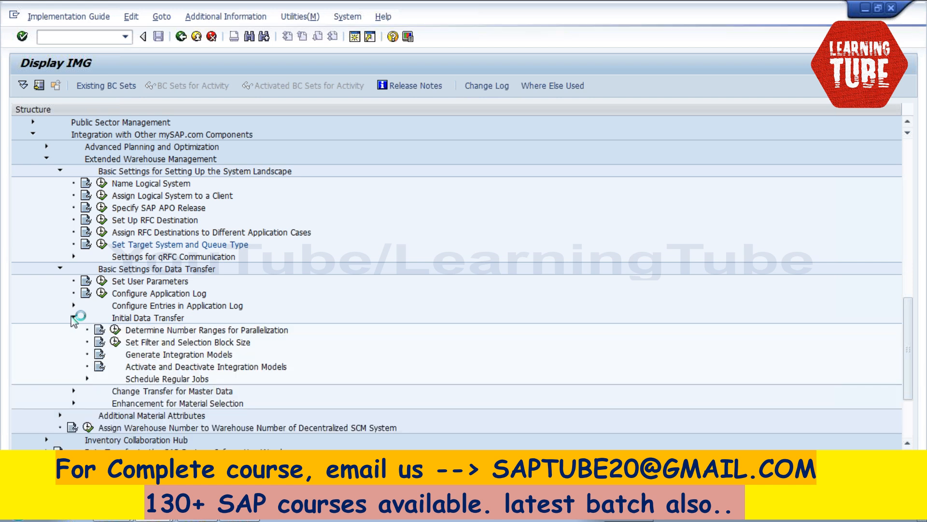
Step: Read the Generate Integration Models activity documentation, highlight transaction CFM1 in it, and close it
click(100, 356)
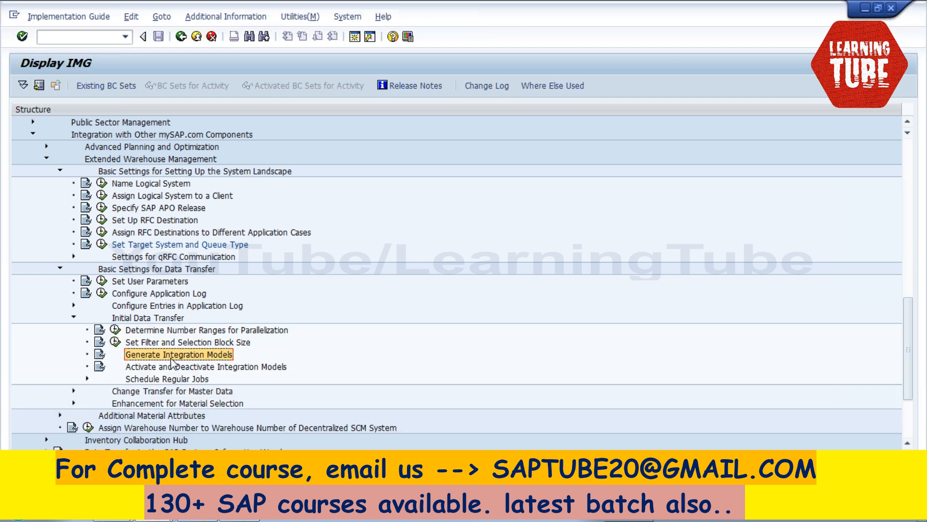
click(100, 356)
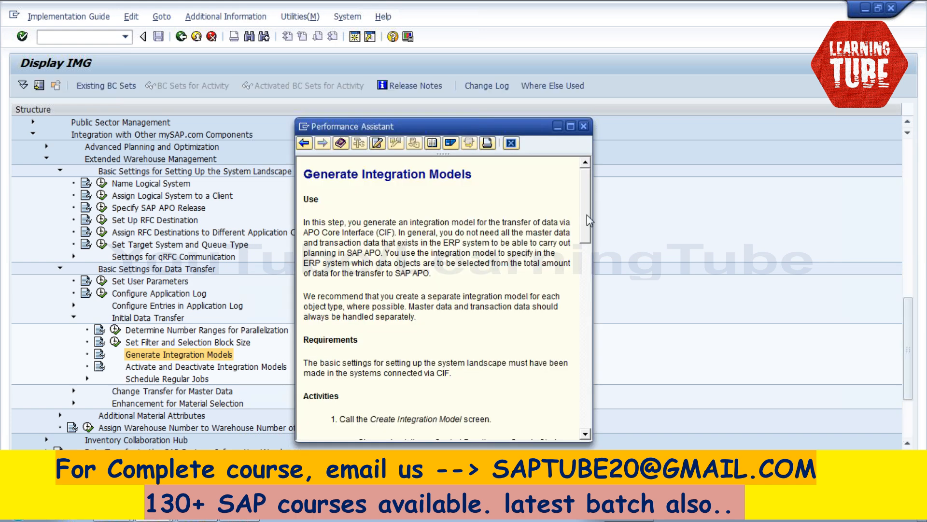
drag(587, 215, 583, 286)
drag(533, 246, 550, 247)
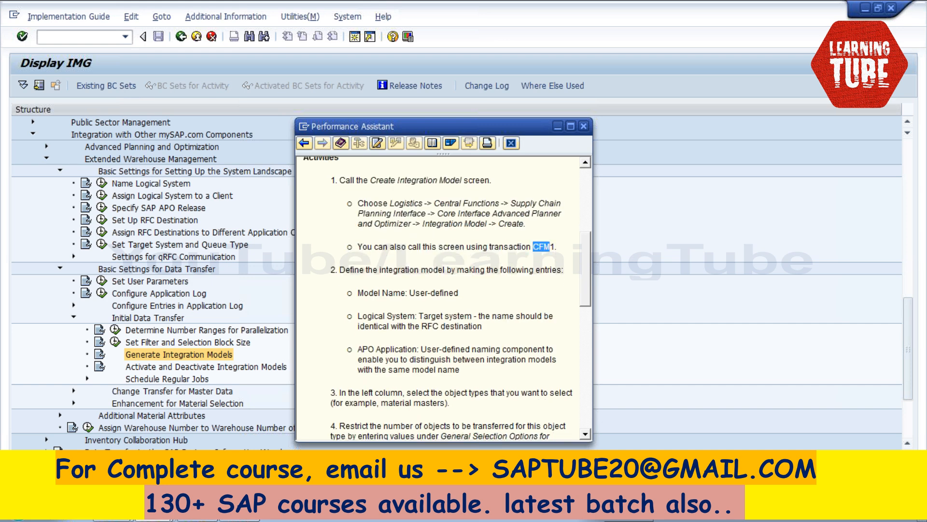
drag(533, 246, 557, 246)
drag(584, 284, 583, 402)
click(583, 126)
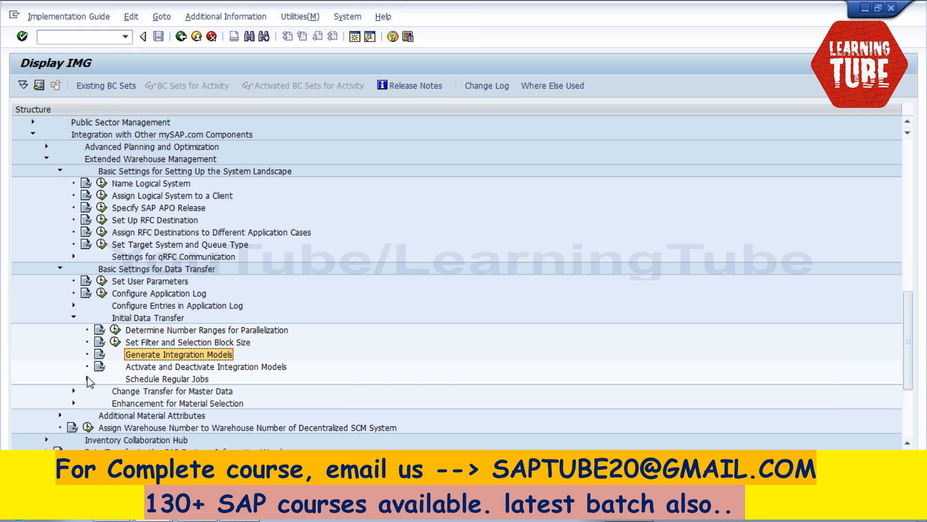
Step: Expand Schedule Regular Jobs and review the periodic programs in the Schedule Generation and Activation as a Job documentation
click(87, 379)
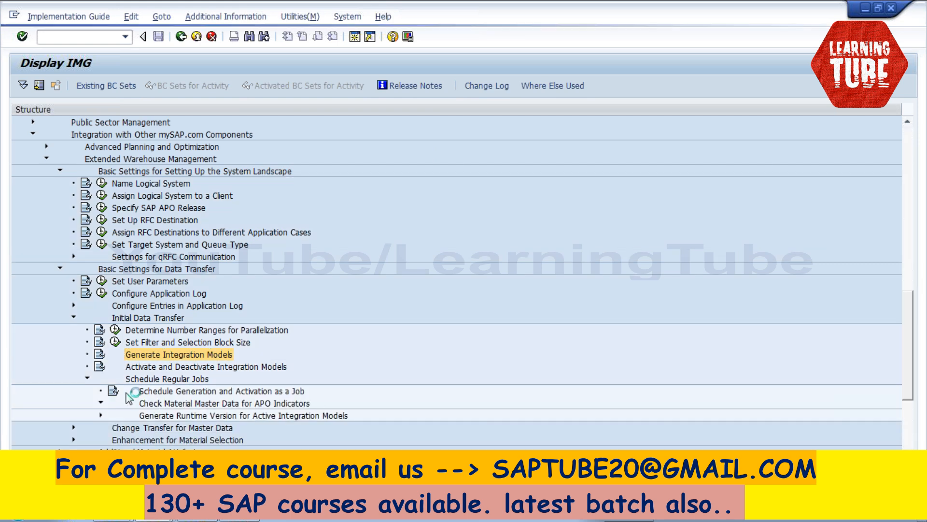
click(101, 403)
click(113, 392)
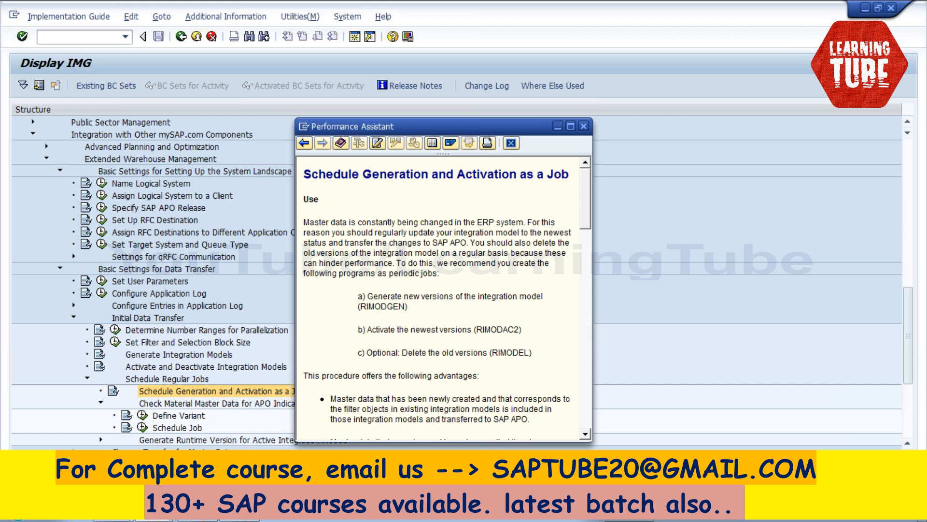
drag(499, 352, 529, 352)
drag(363, 295, 548, 357)
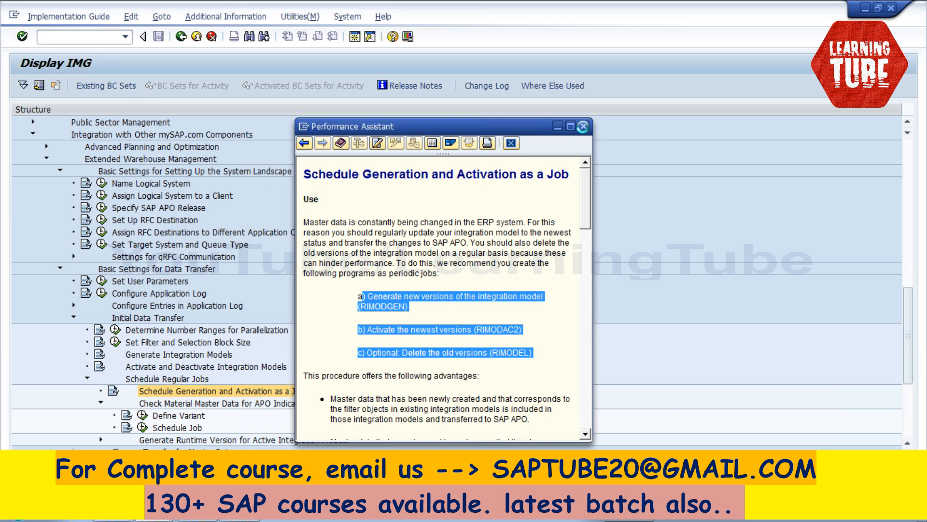
click(583, 126)
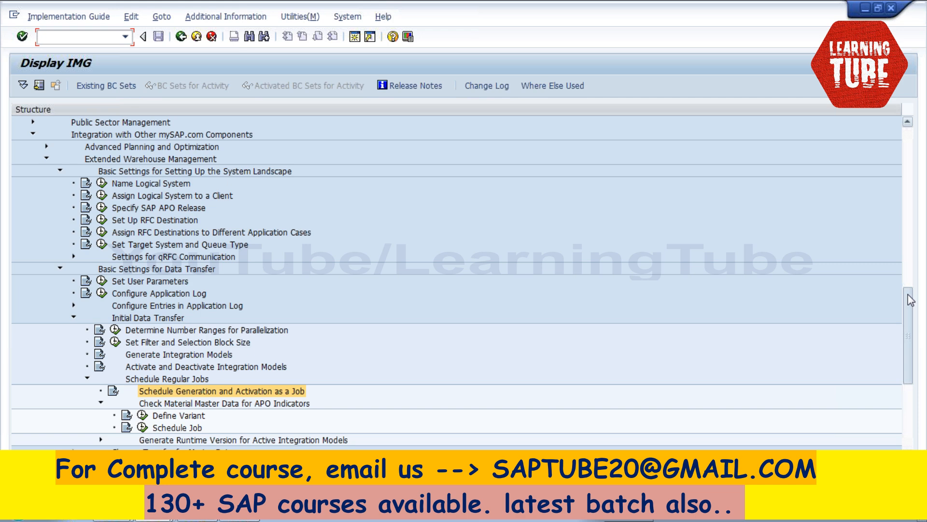
Step: Expand the Change Transfer for Master Data node under Basic Settings for Data Transfer
scroll(911, 302, down, 1)
scroll(910, 301, down, 10)
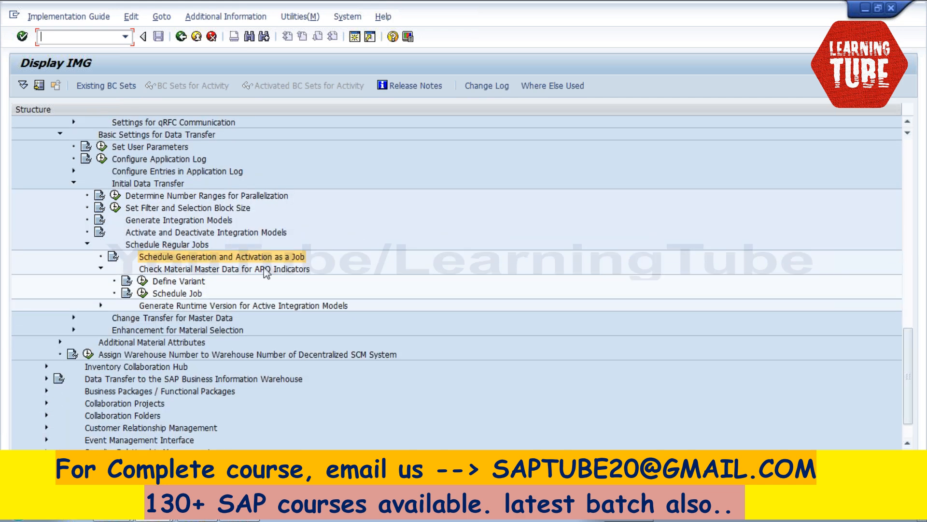
click(72, 318)
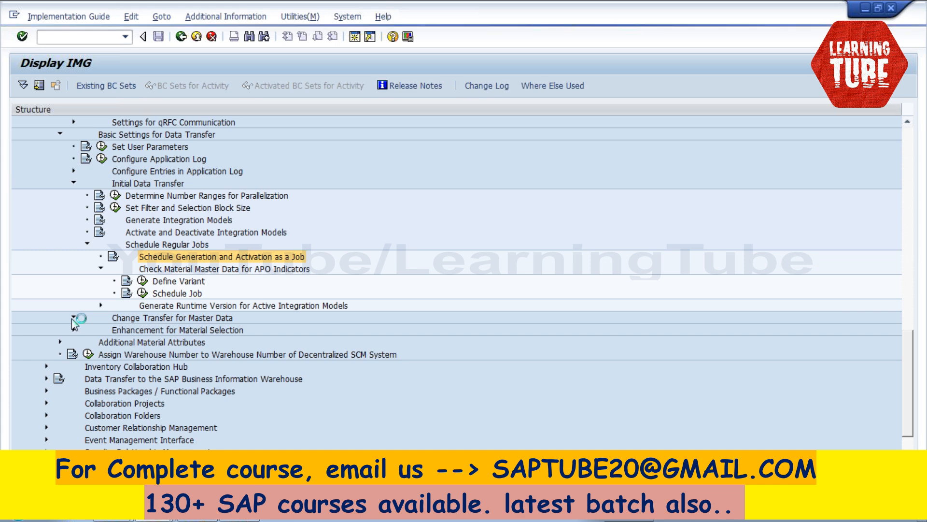
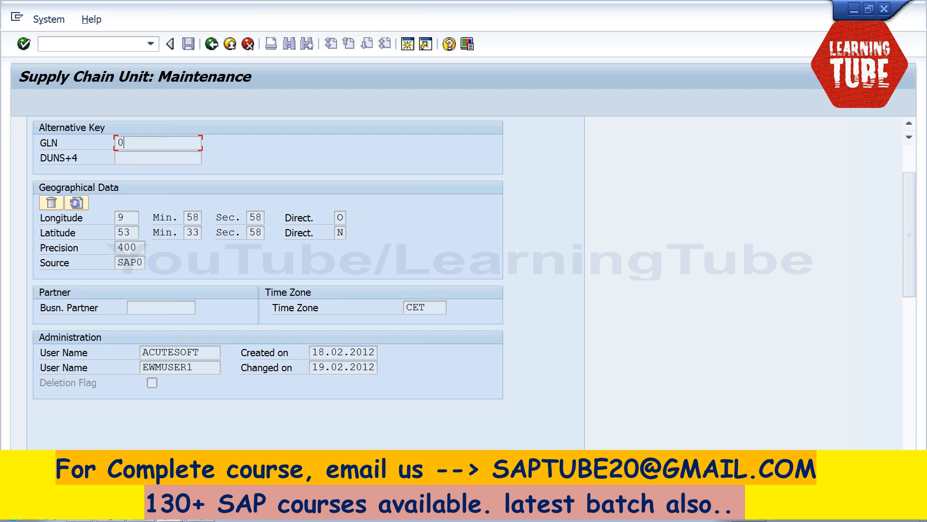
Step: Examine the geographical and address data of supply chain unit HYDP and return to SAP Easy Access
click(125, 217)
click(124, 247)
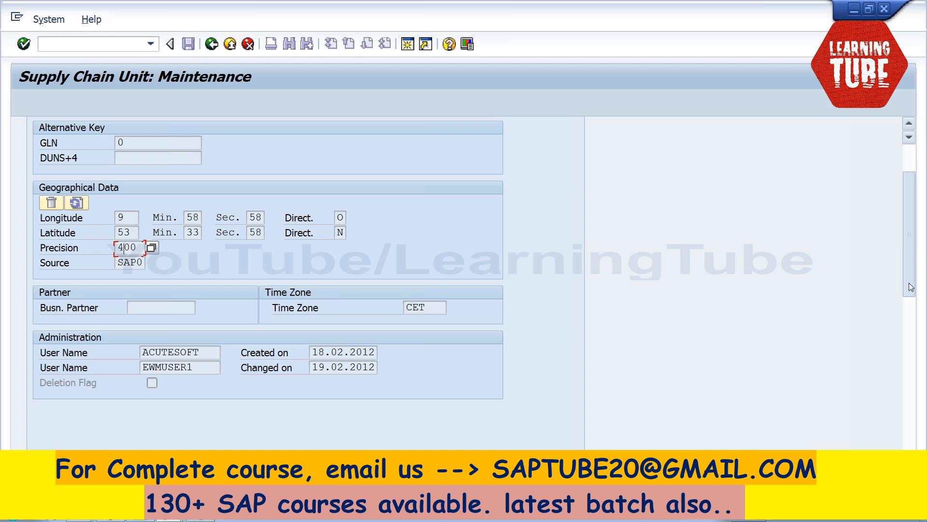
drag(909, 284, 909, 279)
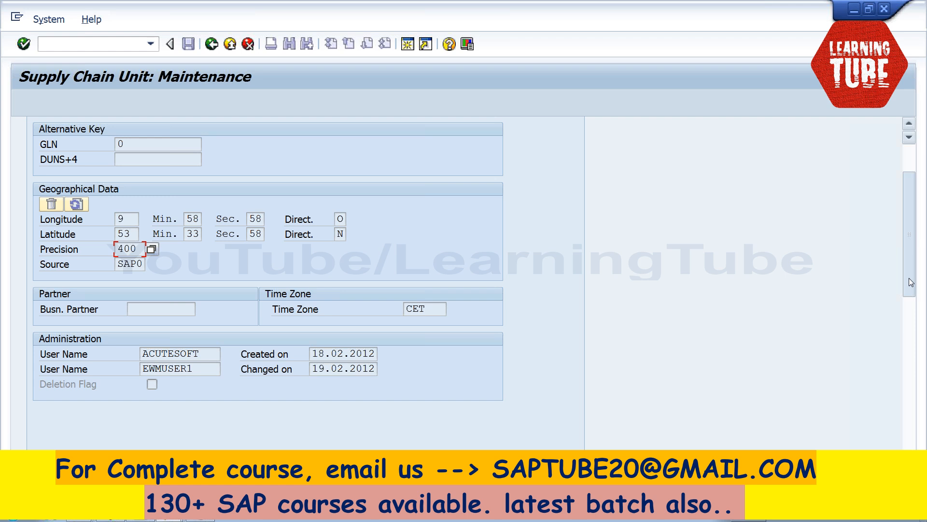
scroll(270, 188, up, 3)
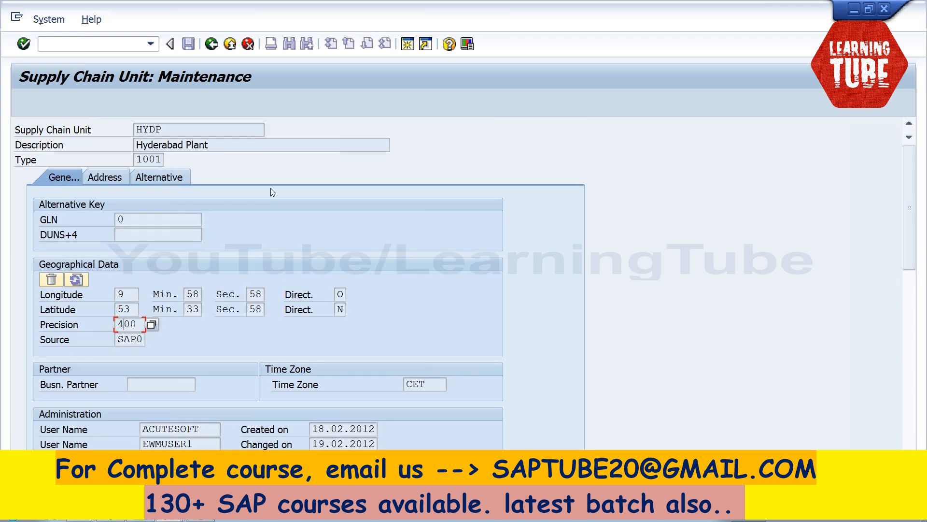
click(119, 178)
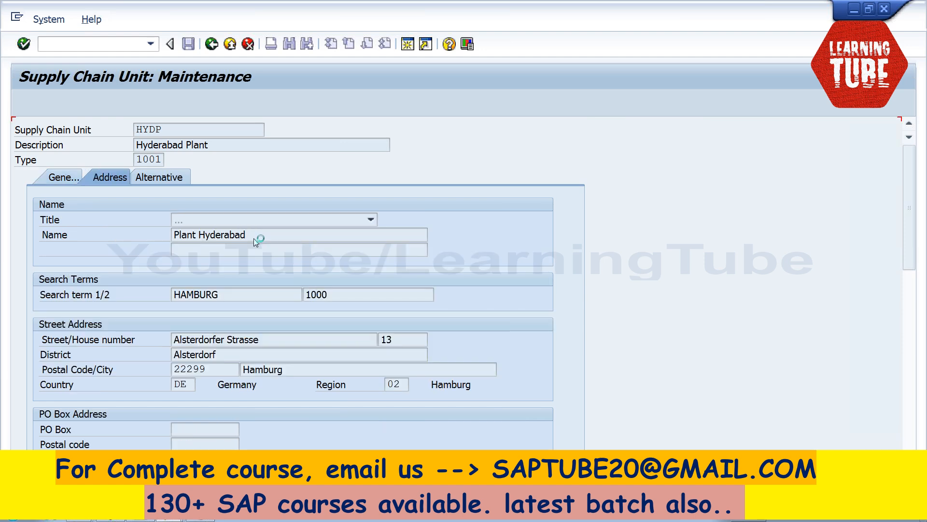
click(214, 48)
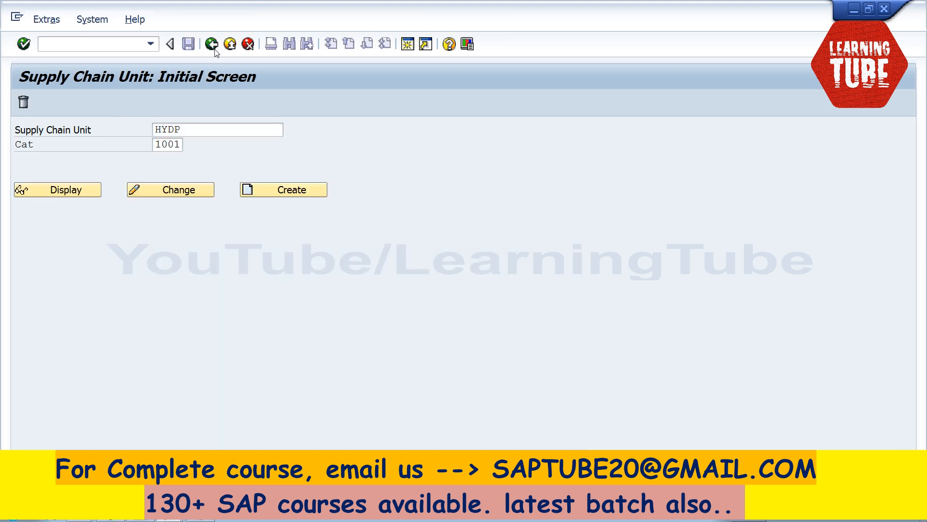
click(215, 49)
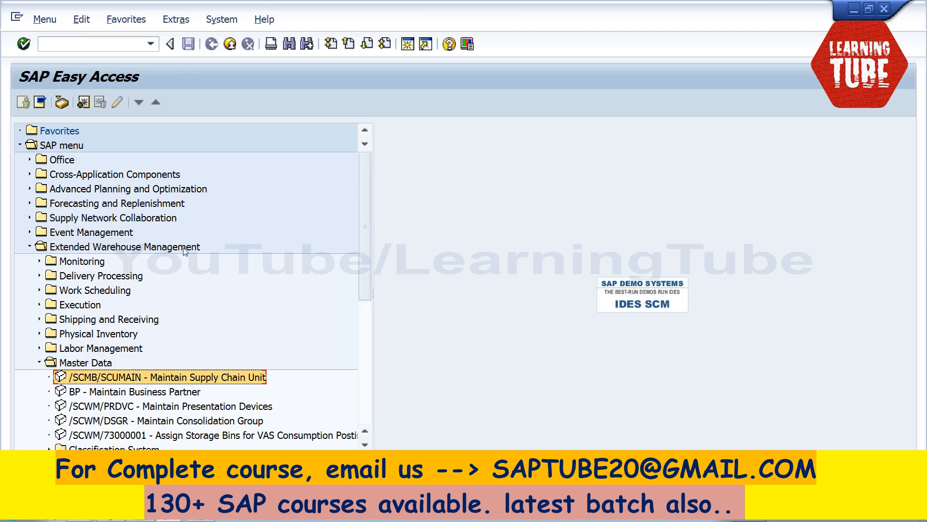
Step: Open /SCMB/SCUMAIN - Maintain Supply Chain Unit from the Extended Warehouse Management master data
click(185, 247)
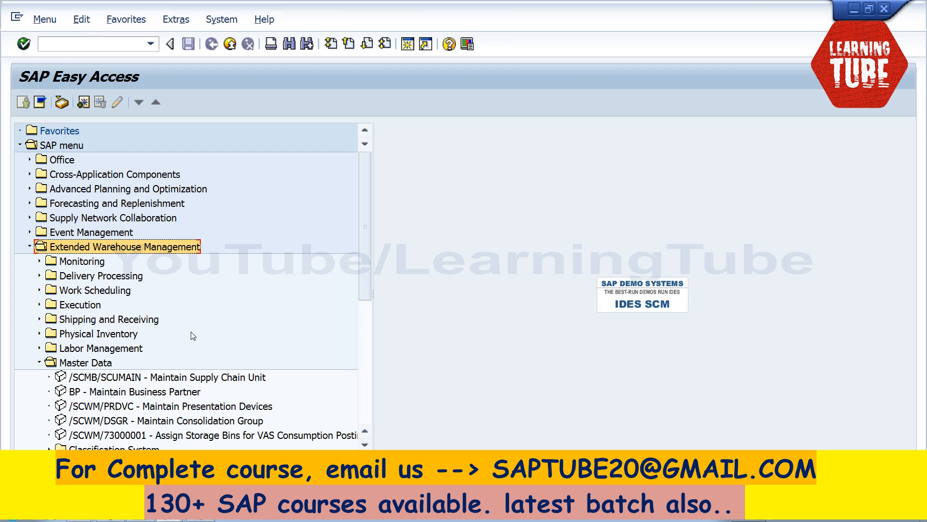
click(106, 365)
click(110, 379)
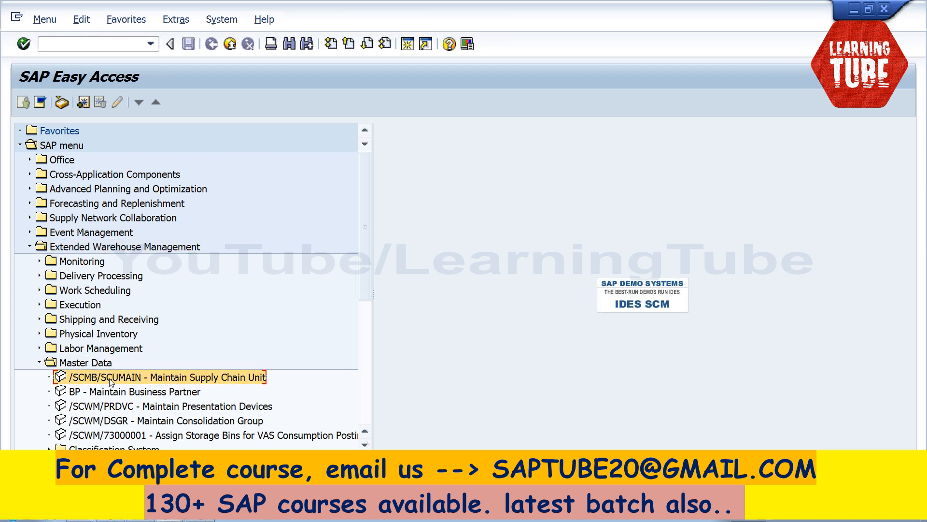
double_click(111, 380)
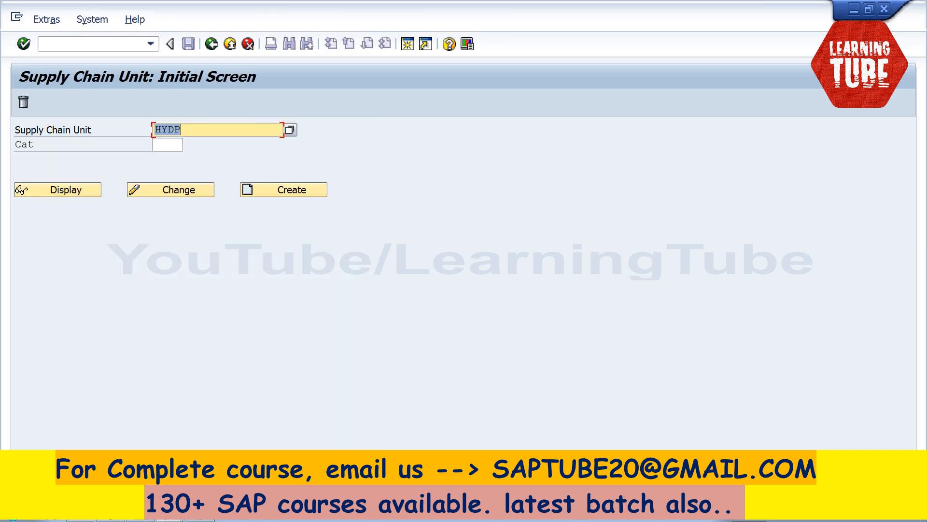
Step: Set the category to 1001 for supply chain unit HYDP on the initial screen
key(Tab)
key(BackSpace)
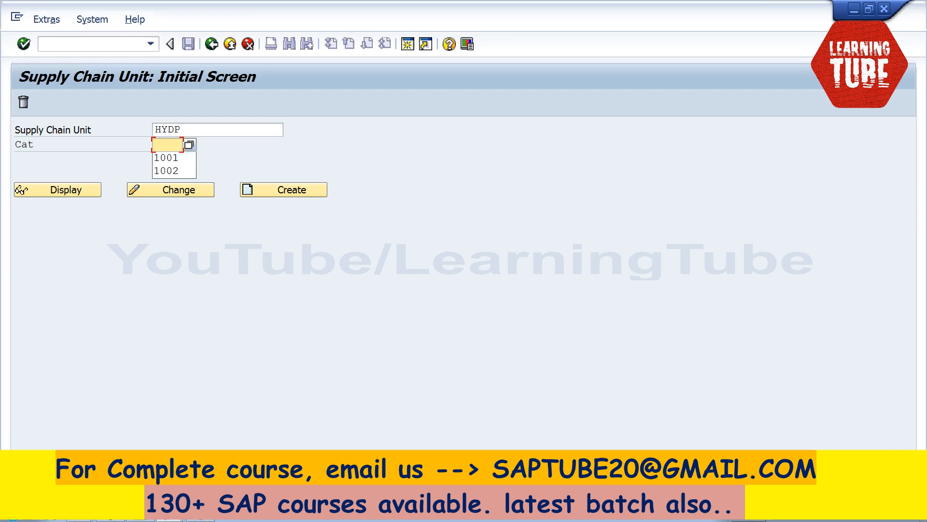
key(Down)
key(Return)
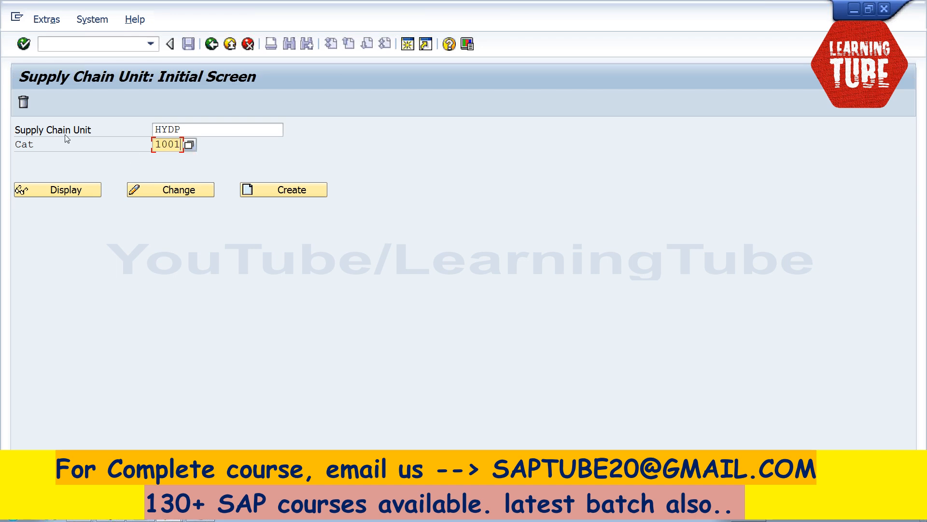
key(shift+Tab)
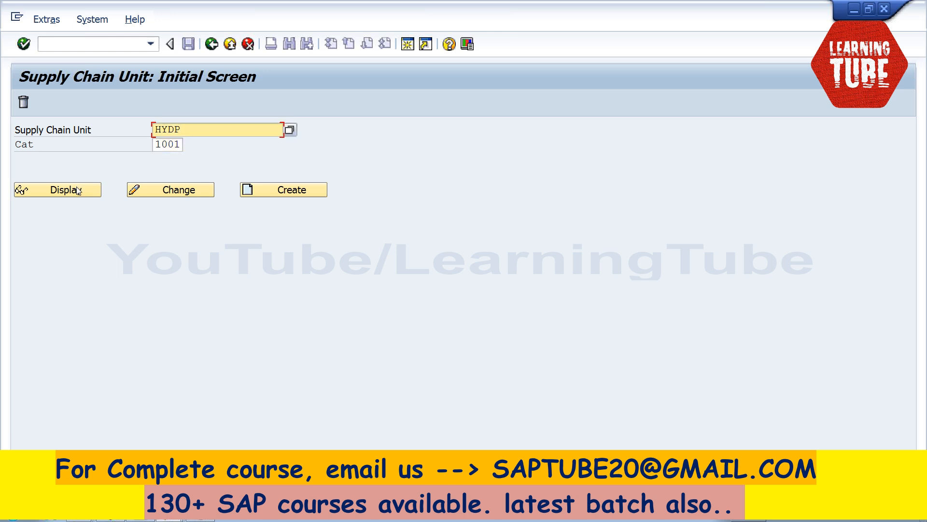
Step: Display supply chain unit HYDP, review its general and address data, and return to SAP Easy Access
click(77, 190)
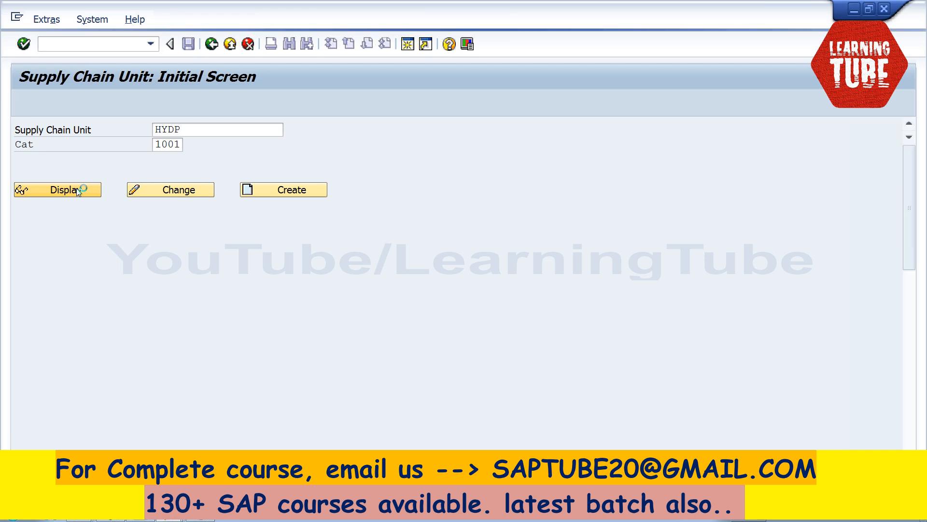
click(98, 177)
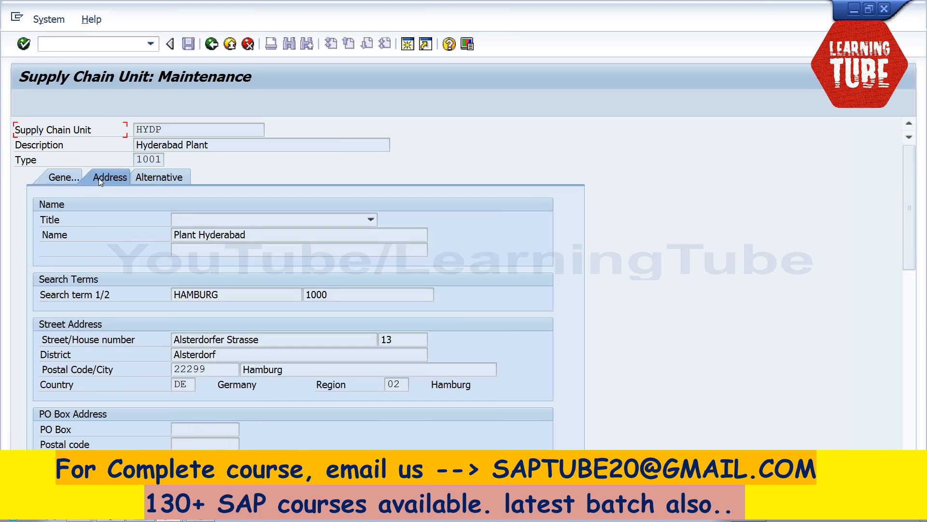
click(66, 179)
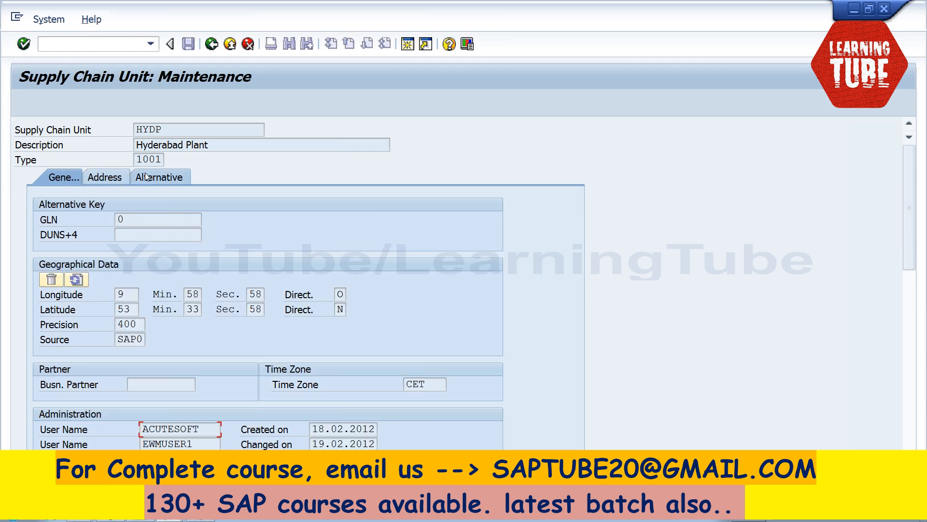
click(105, 177)
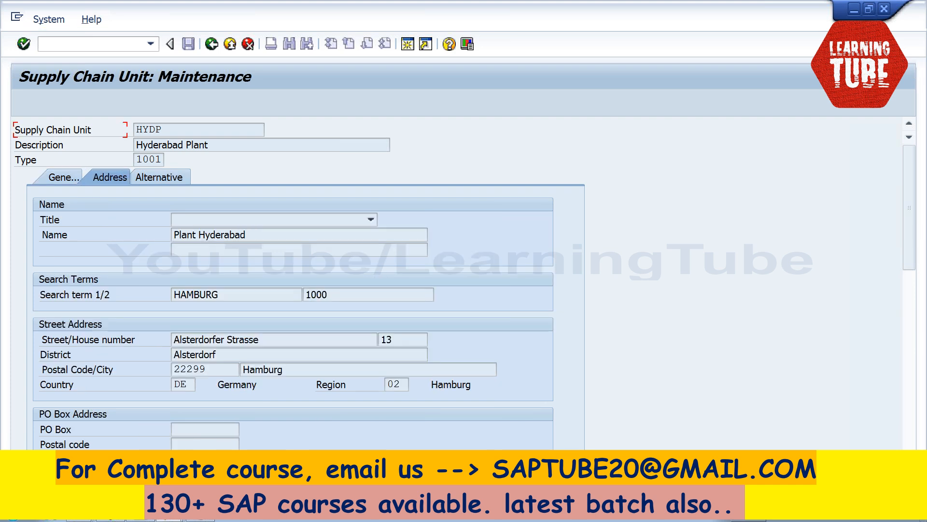
drag(246, 234, 173, 234)
click(173, 234)
click(910, 297)
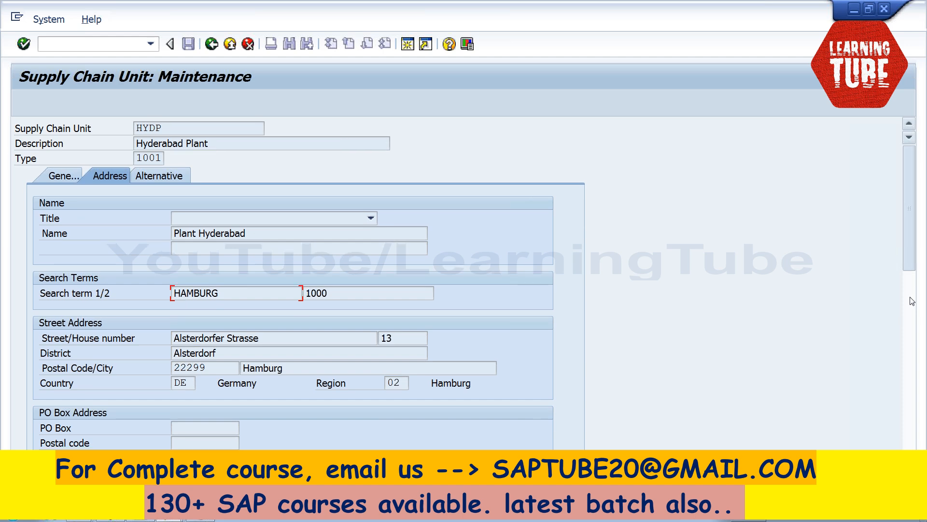
click(212, 44)
click(212, 44)
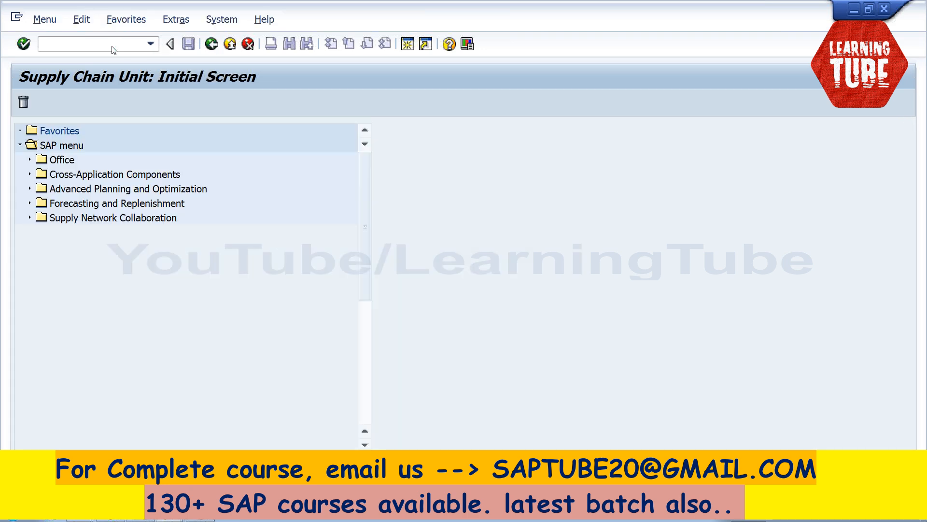
Step: Start transaction /nspro, open the reference IMG and expand its Extended Warehouse Management node
text(/nspro)
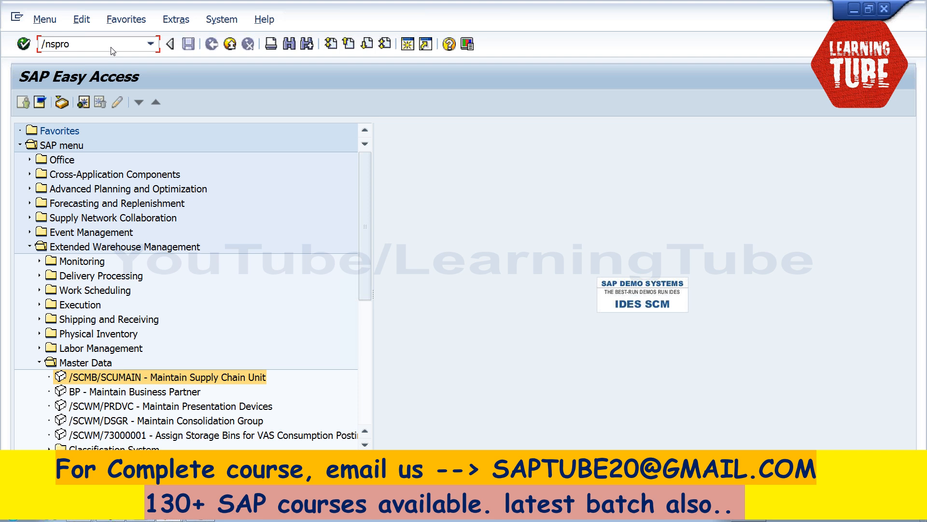
key(Return)
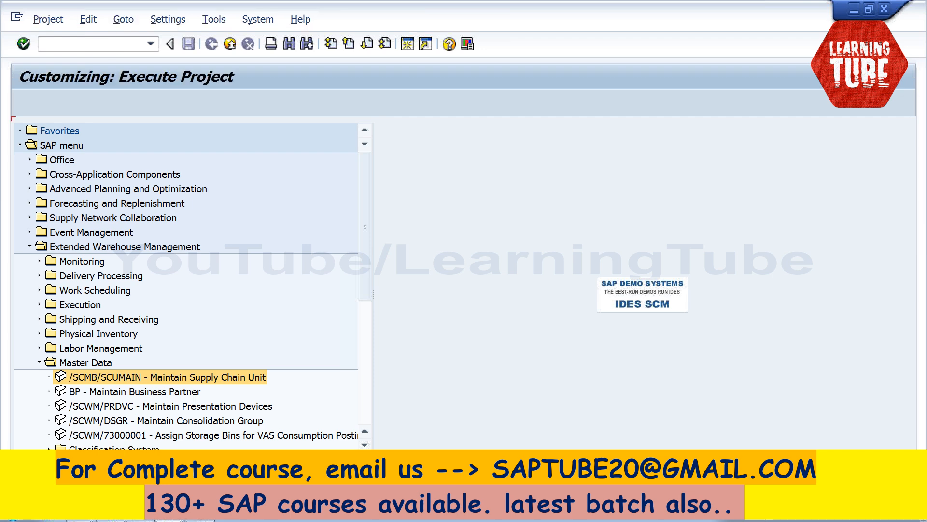
click(83, 104)
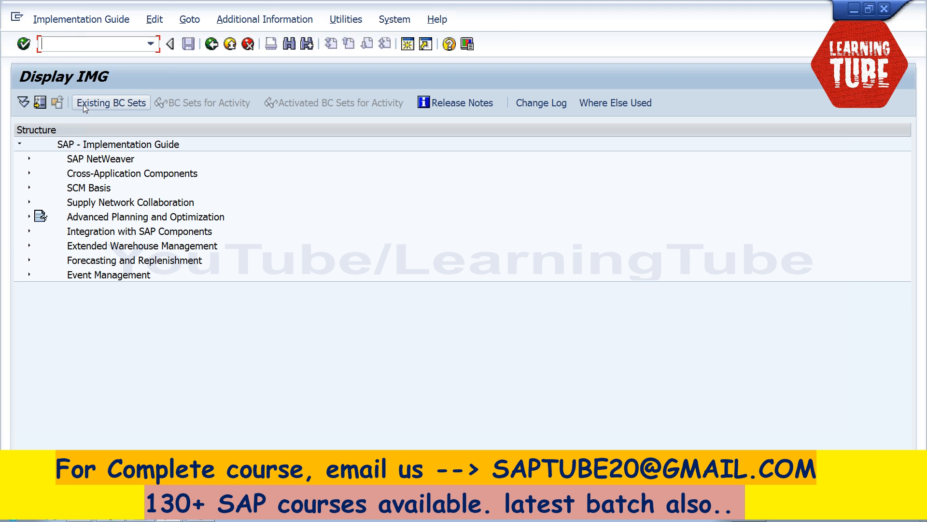
click(29, 246)
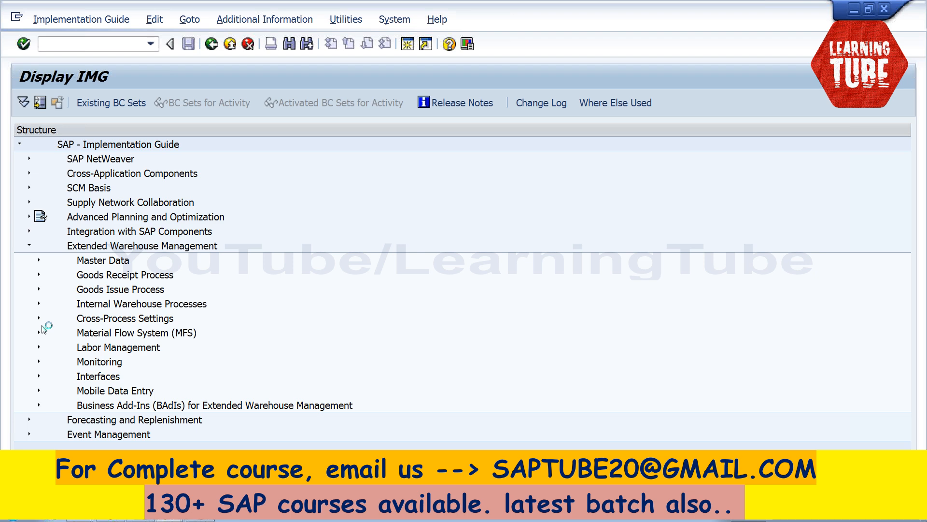
Step: Open the Assign Warehouse Numbers activity under Master Data with EHYD as the work area
click(76, 217)
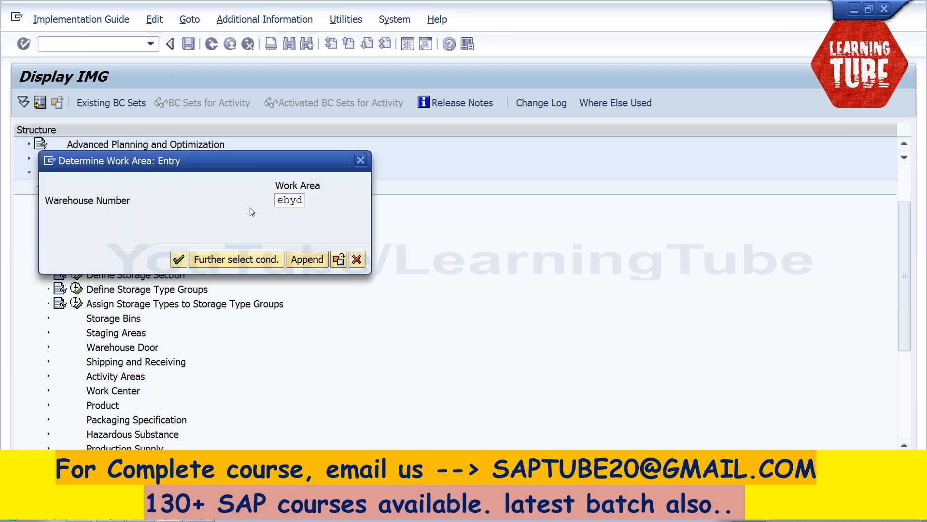
key(Return)
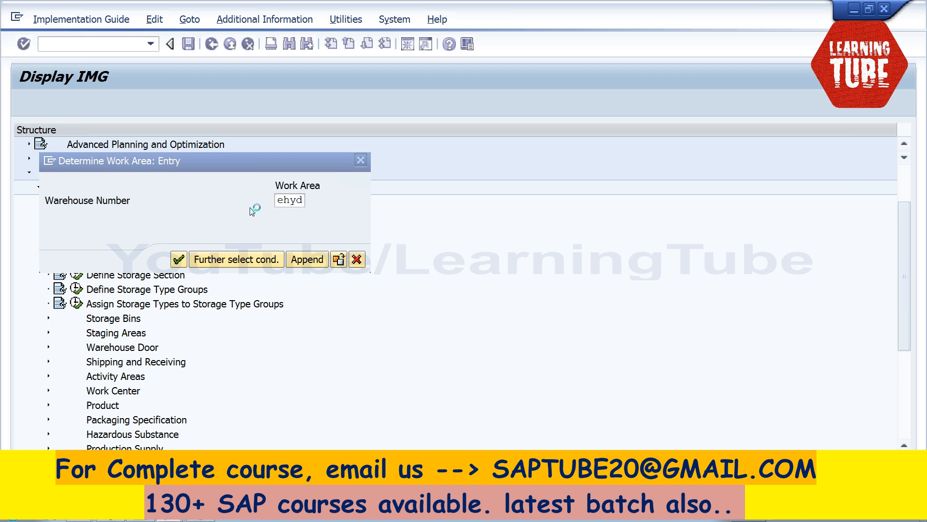
key(Tab)
key(Left)
key(Left)
key(Left)
key(Left)
key(Left)
key(Left)
key(Left)
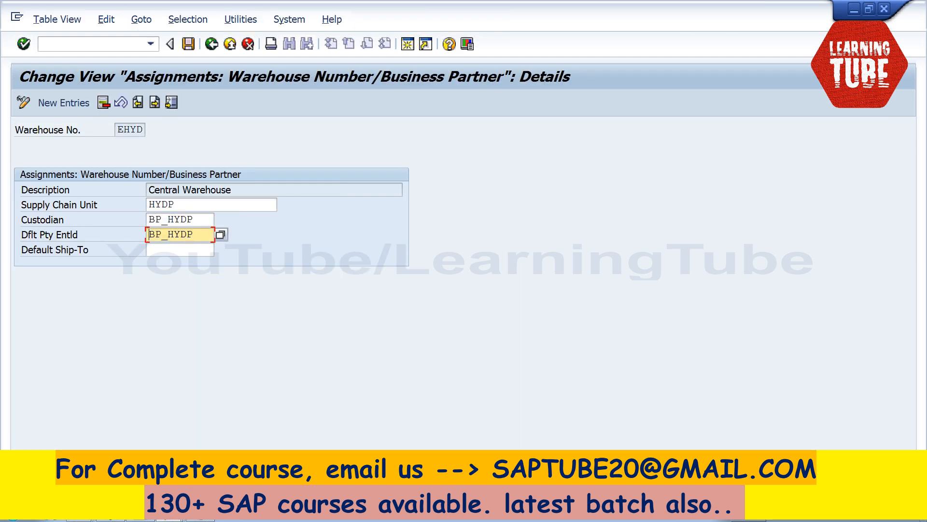
Step: Examine the custodian and default party entitled assigned to warehouse number EHYD
click(193, 219)
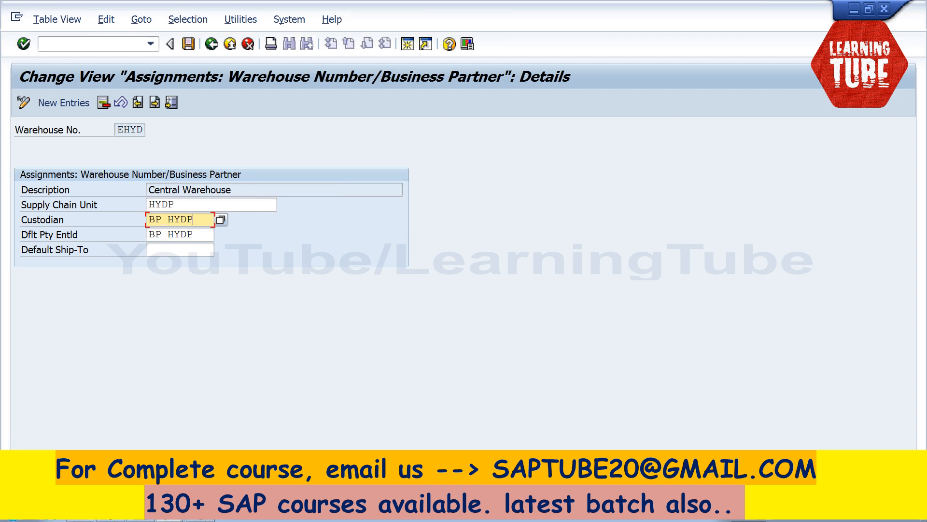
key(shift+Left)
key(shift+Left)
key(shift+Left)
key(shift+Left)
key(shift+Left)
key(shift+Left)
key(shift+Left)
click(192, 235)
key(shift+Left)
key(shift+Left)
key(shift+Left)
key(shift+Left)
key(shift+Left)
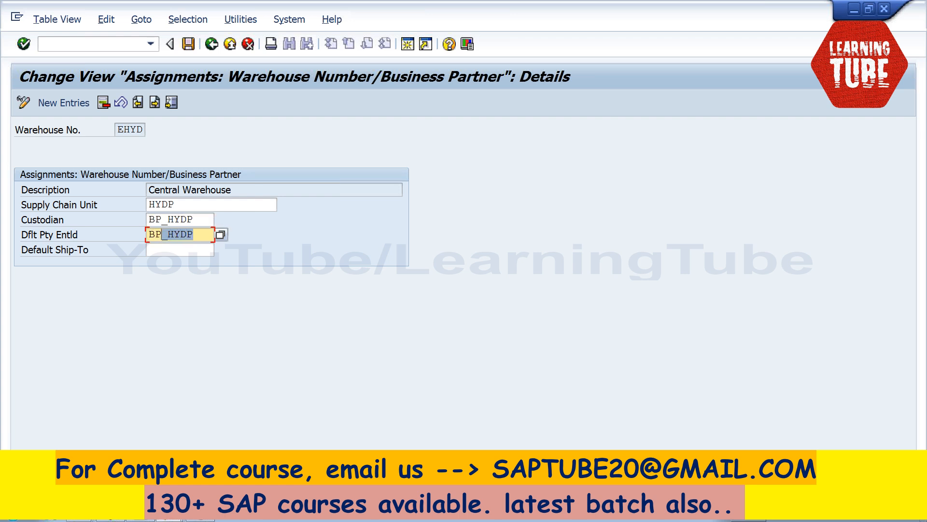
key(shift+Left)
key(shift+Left)
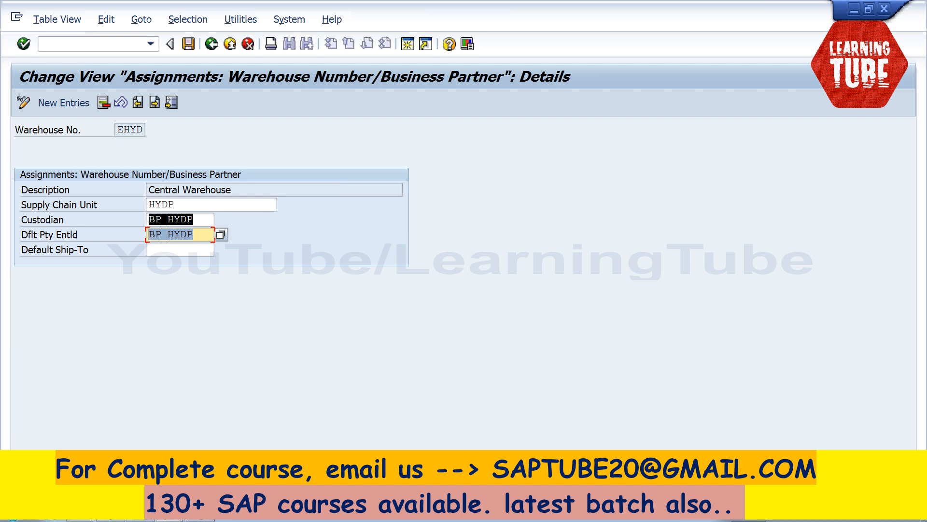
click(133, 225)
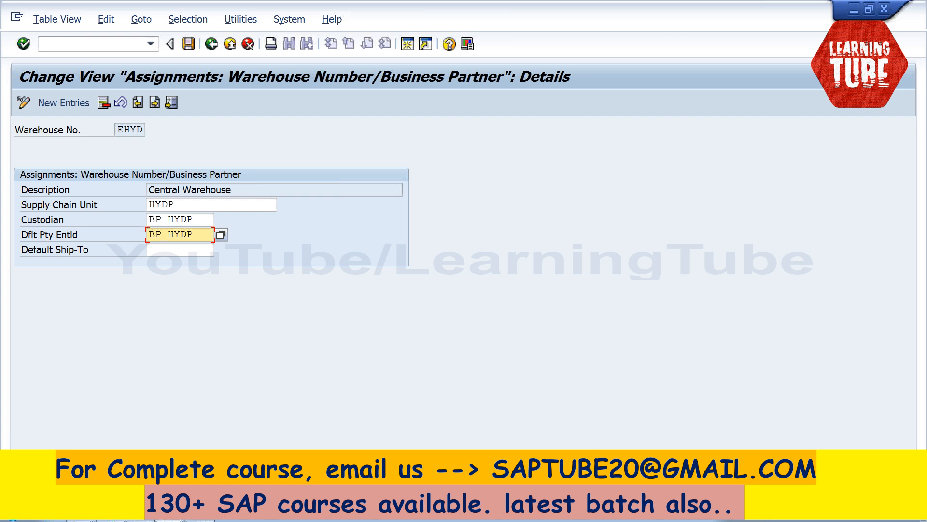
Step: Compare the custodian entry with the default party entitled entry once more and return to the Display IMG structure
click(193, 220)
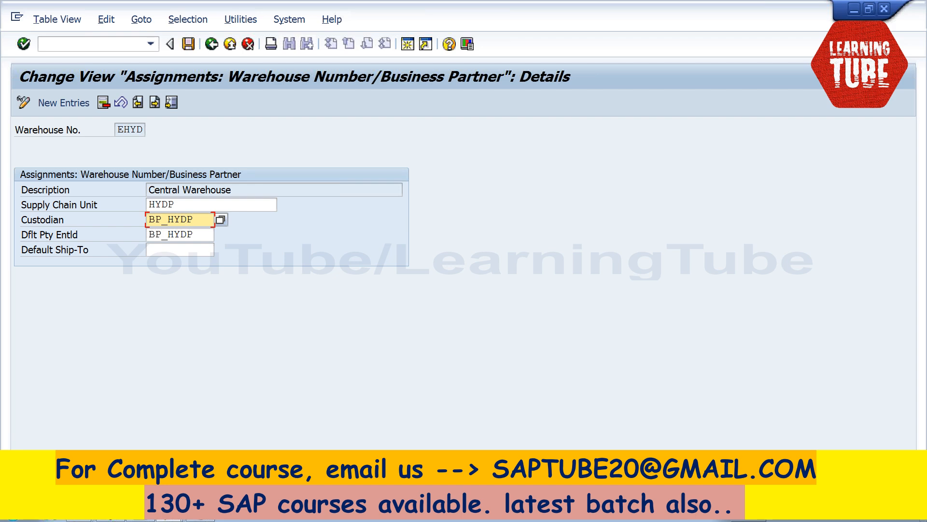
click(192, 234)
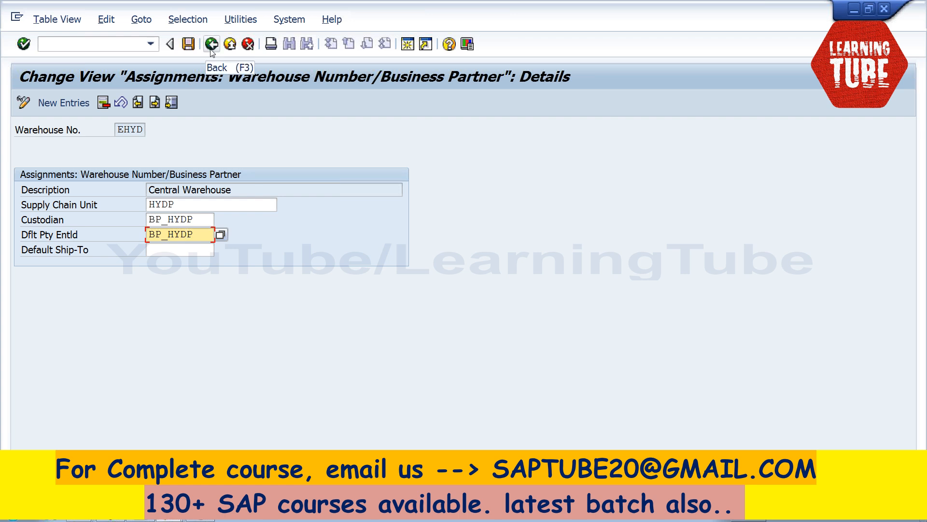
click(194, 220)
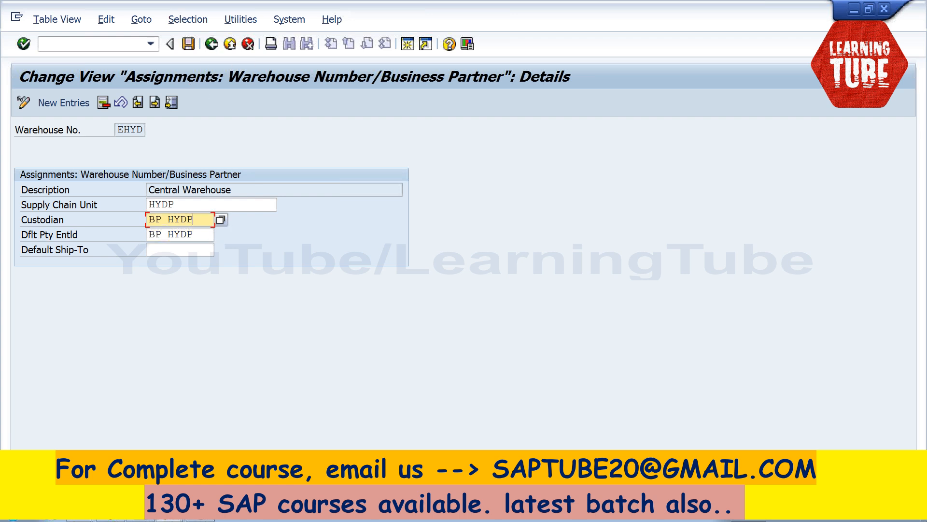
key(shift+Left)
key(shift+Left)
key(shift+Left)
key(shift+Left)
key(shift+Left)
key(shift+Left)
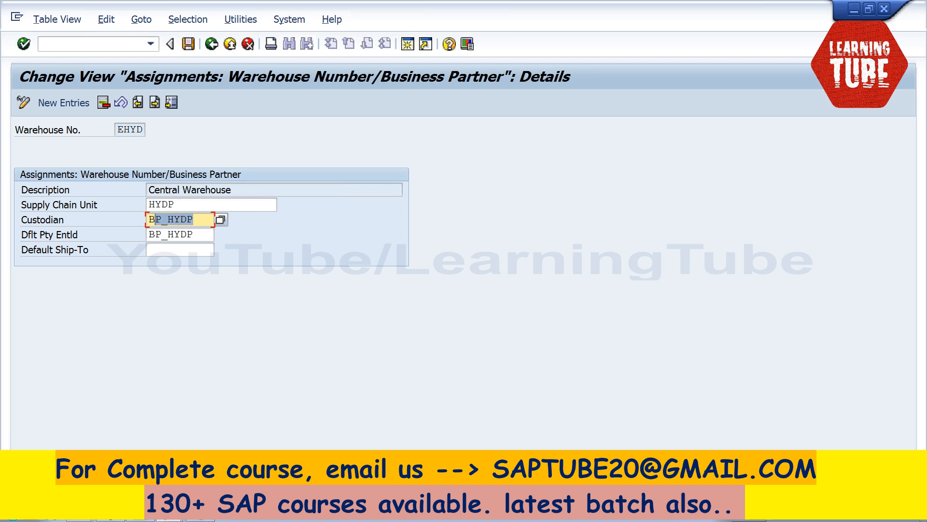
click(186, 235)
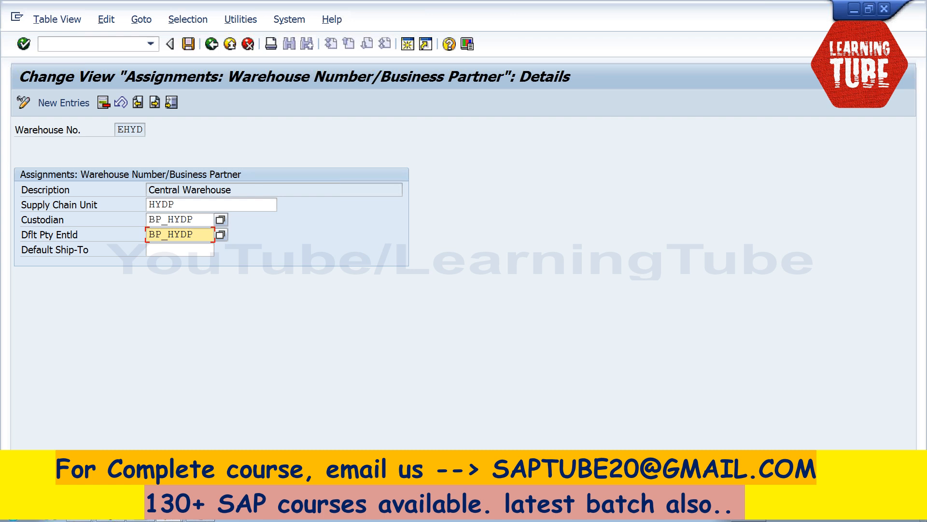
click(211, 44)
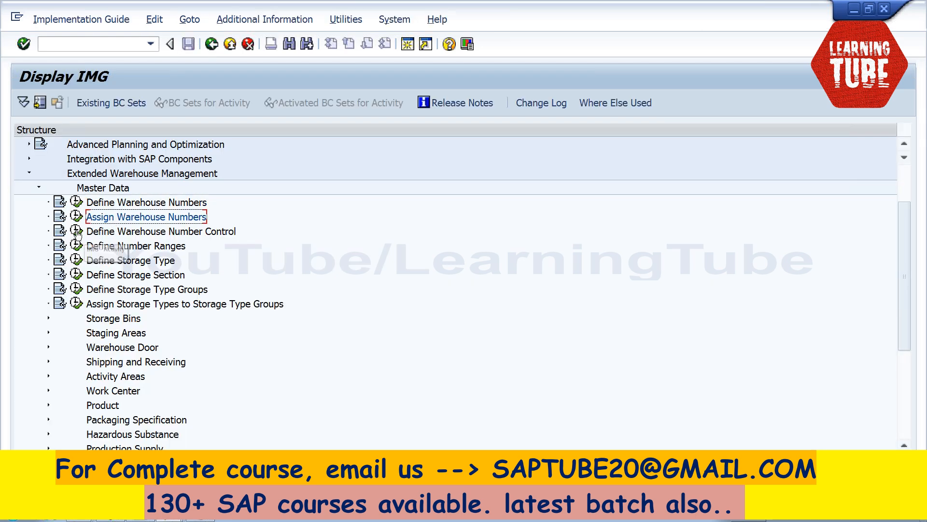
Step: Open the Warehouse Number Control details of EHYD and review its weight unit, volume unit and currency
click(76, 231)
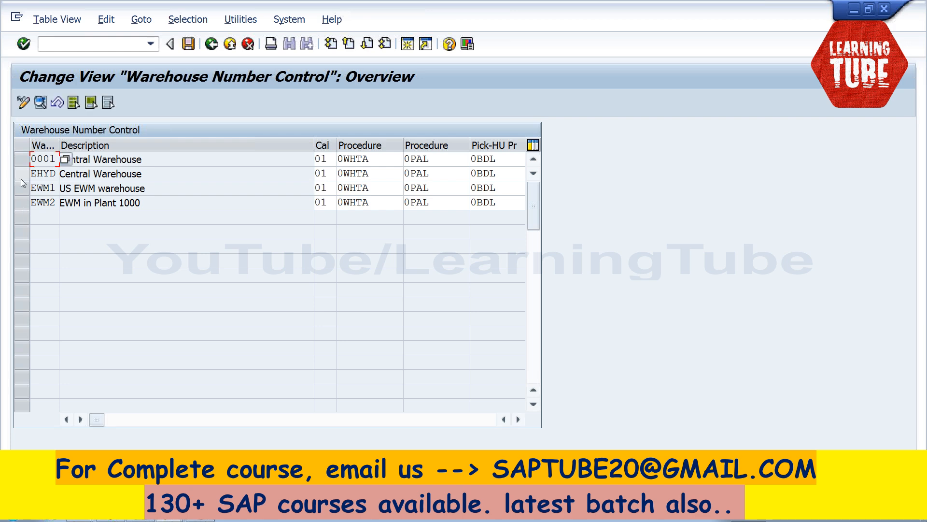
click(21, 177)
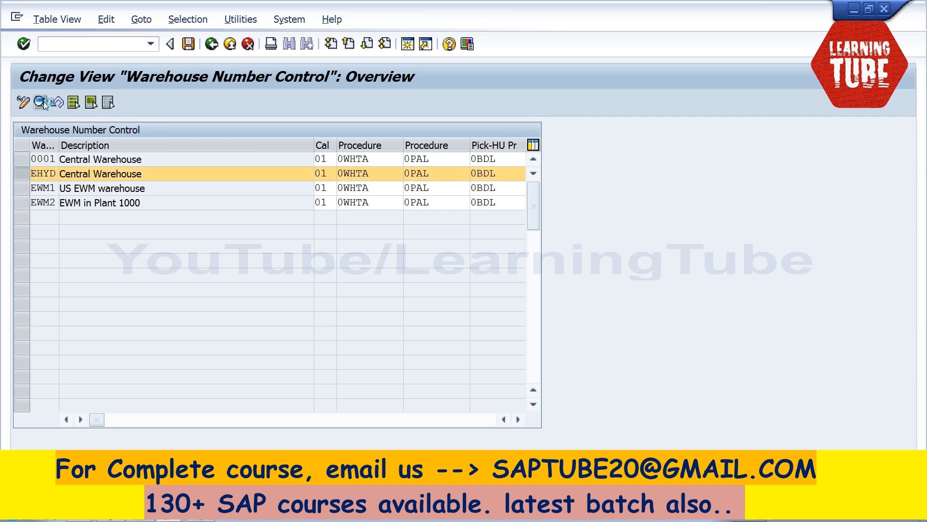
click(43, 102)
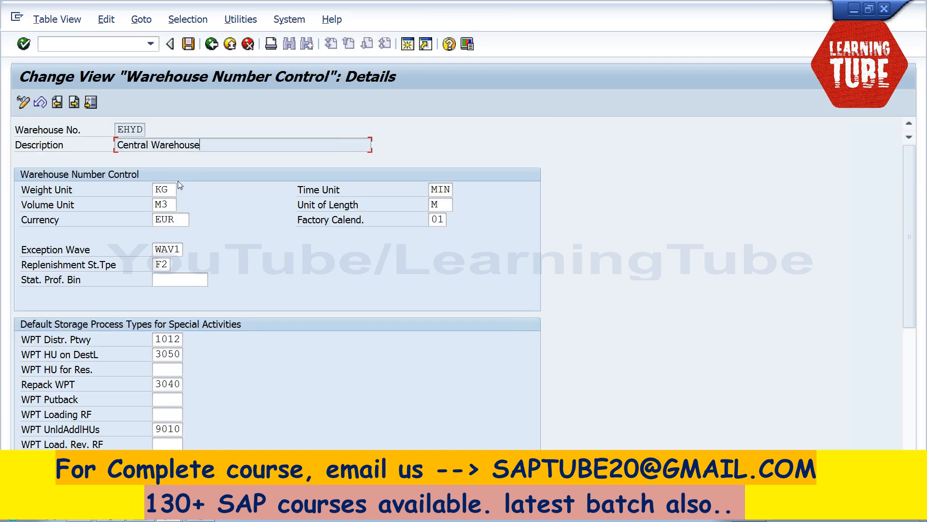
click(164, 190)
click(167, 204)
click(166, 220)
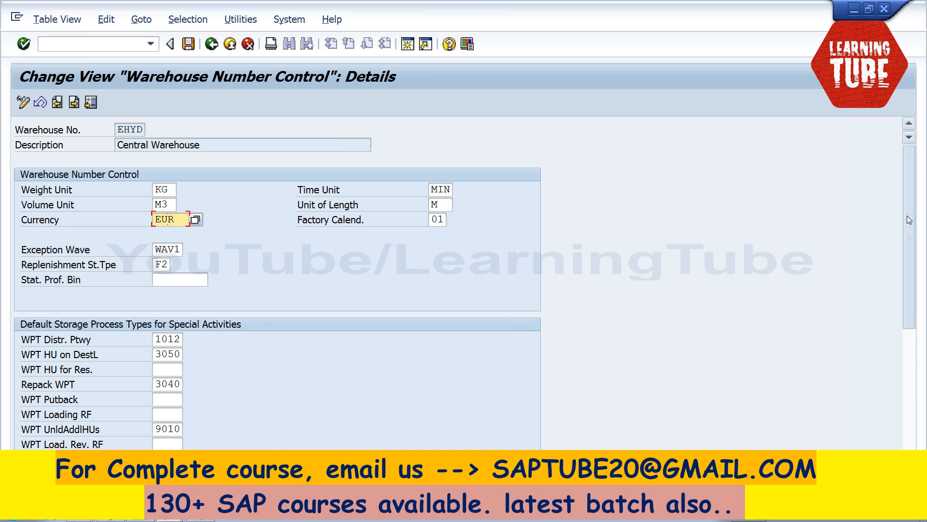
drag(909, 219, 899, 297)
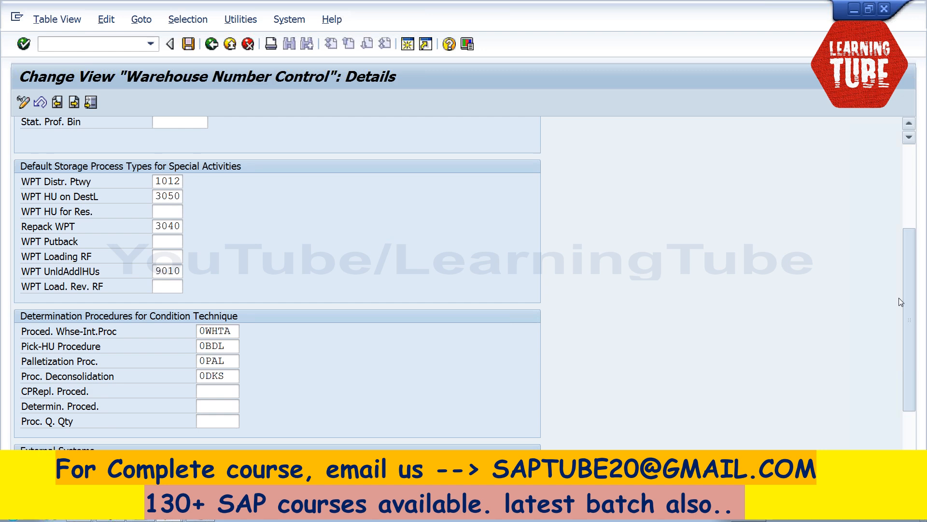
Step: Examine the default storage process types and the palletization and deconsolidation determination procedures of warehouse EHYD
click(163, 159)
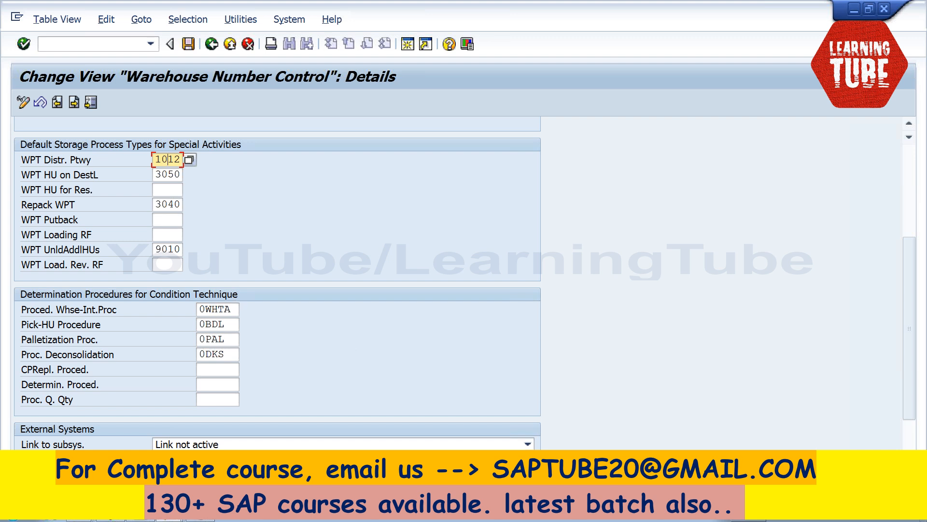
click(223, 324)
key(Down)
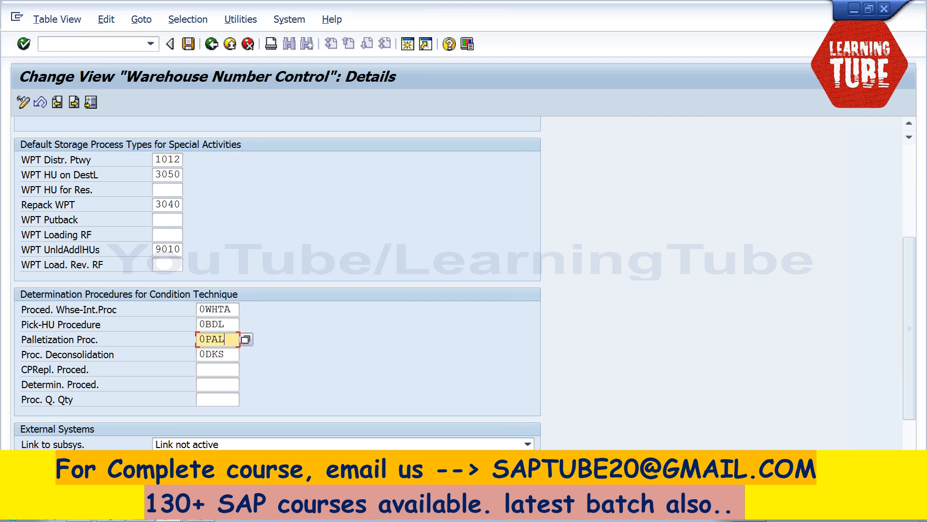
key(shift+Left)
key(shift+Left)
key(shift+Left)
key(shift+Left)
key(Down)
key(shift+Left)
key(shift+Left)
key(shift+Left)
key(shift+Left)
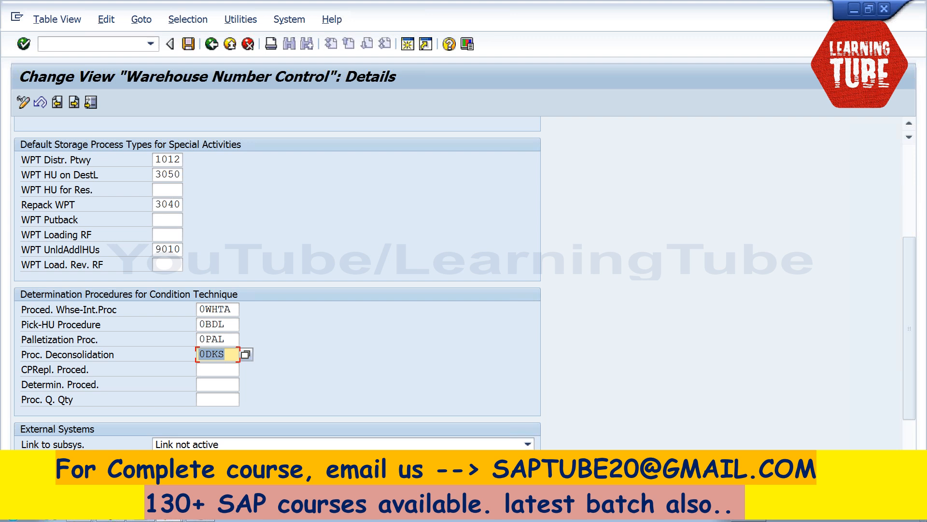
Step: Check the subsystem link setting under External Systems for warehouse EHYD and return to the Display IMG structure
click(199, 354)
click(239, 444)
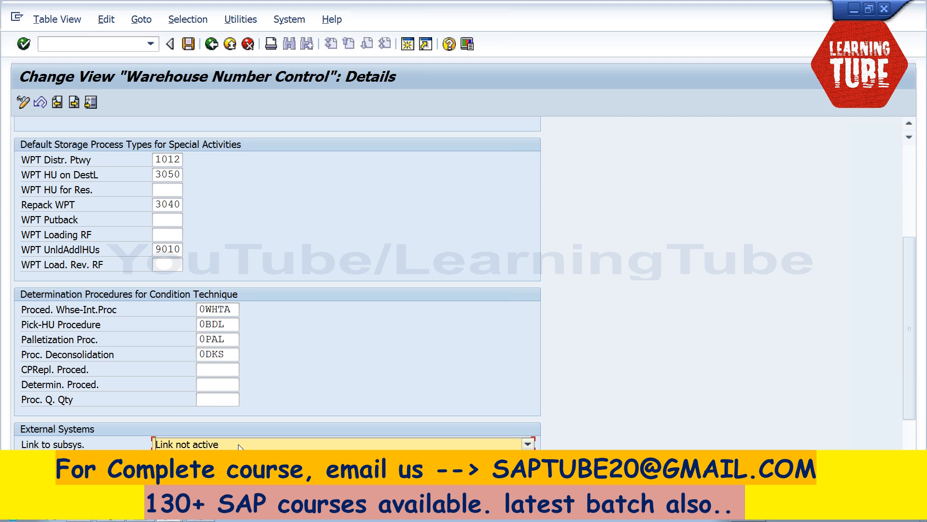
click(239, 460)
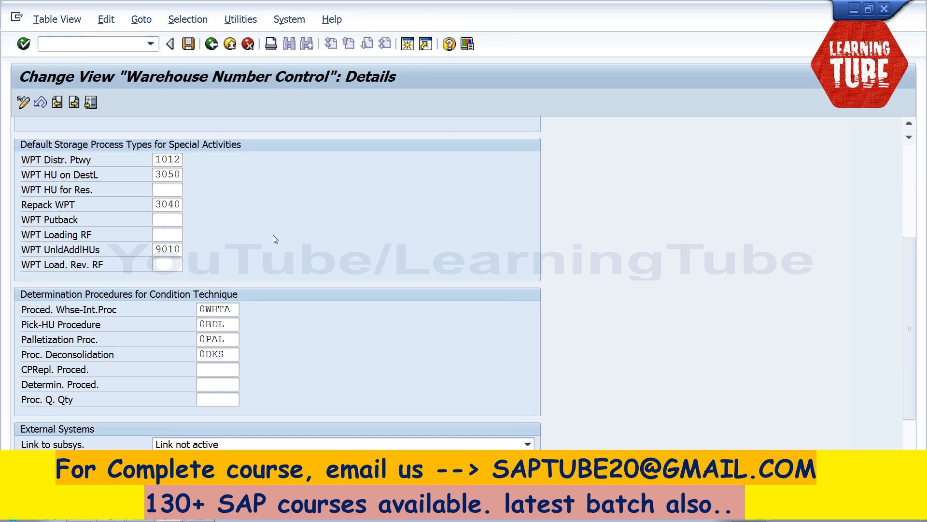
click(214, 50)
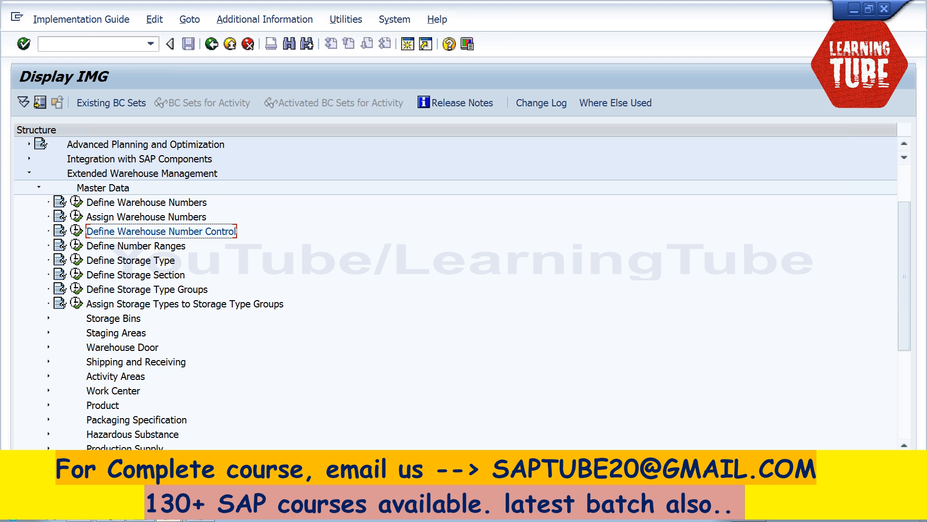
Step: Select the Define Number Ranges activity in the Extended Warehouse Management master data
click(136, 246)
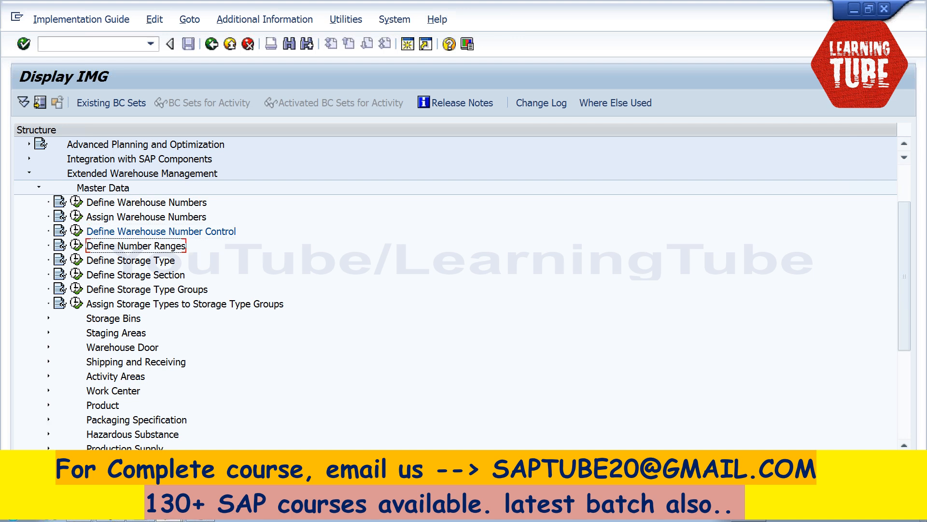
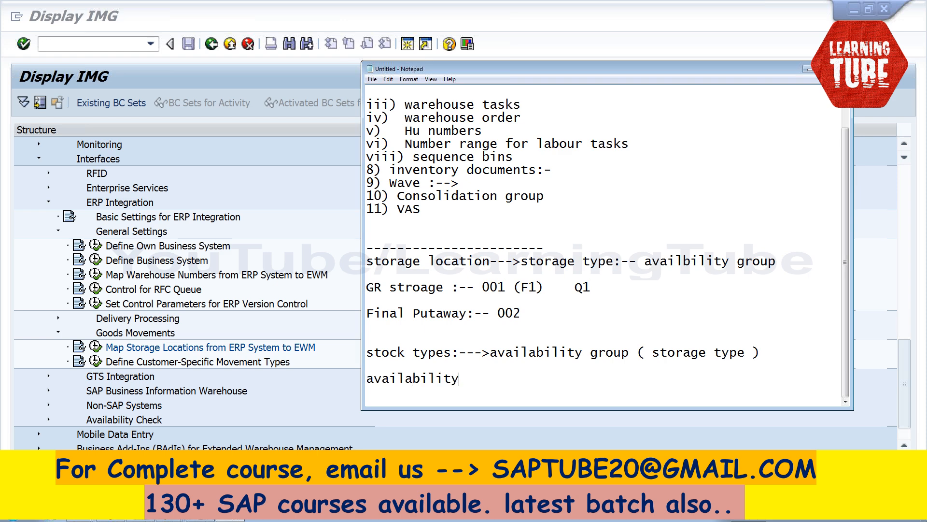
Step: Complete the Notepad line as "availability group:-- plant storage location combination of ECC.." and add a dashed separator line below it
text(group:-- plant storage )
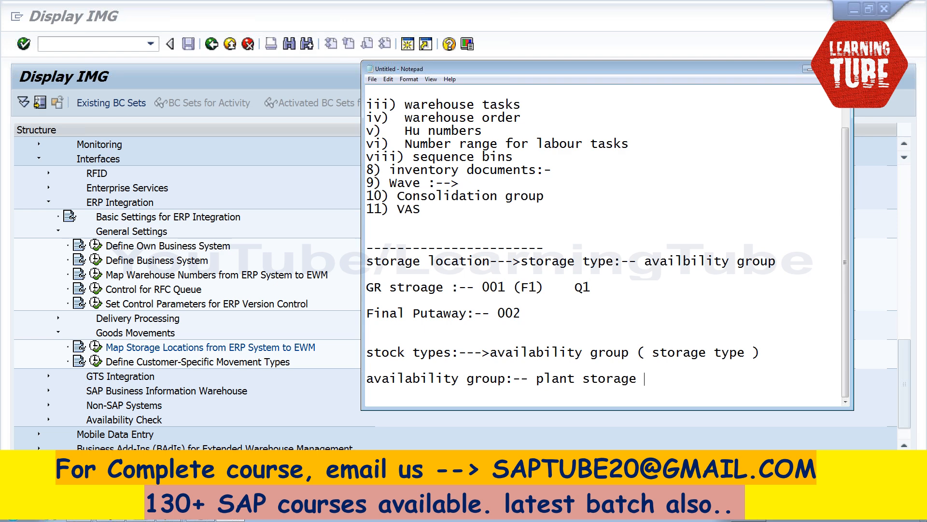
text(location combinationo)
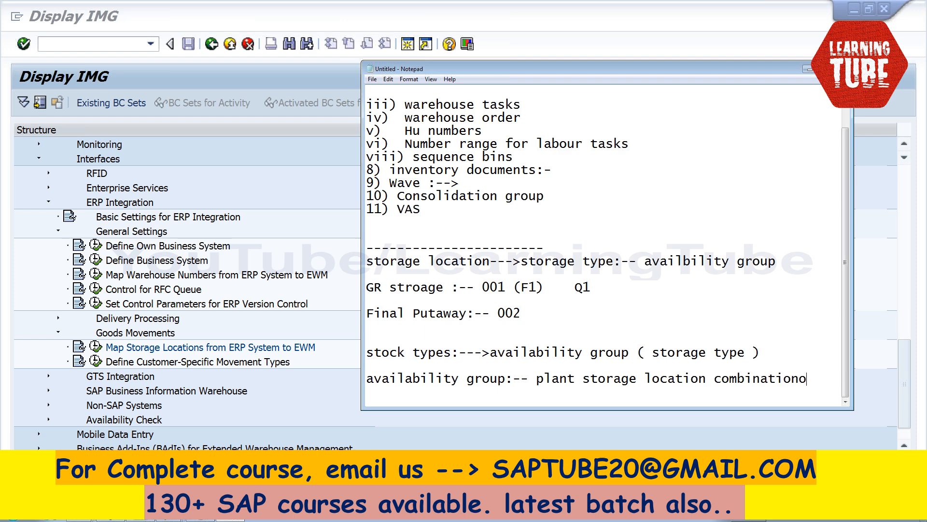
key(BackSpace)
text(of ECC..)
key(Return)
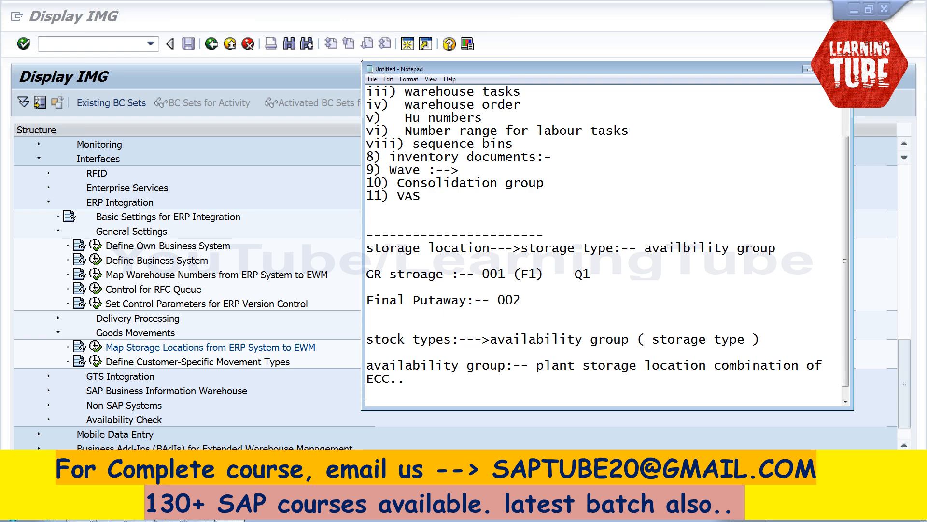
key(Return)
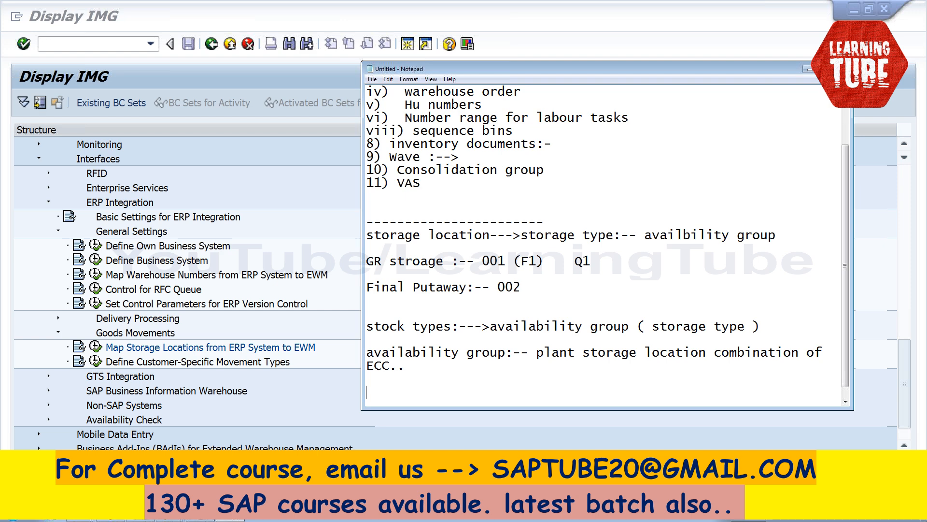
key(Return)
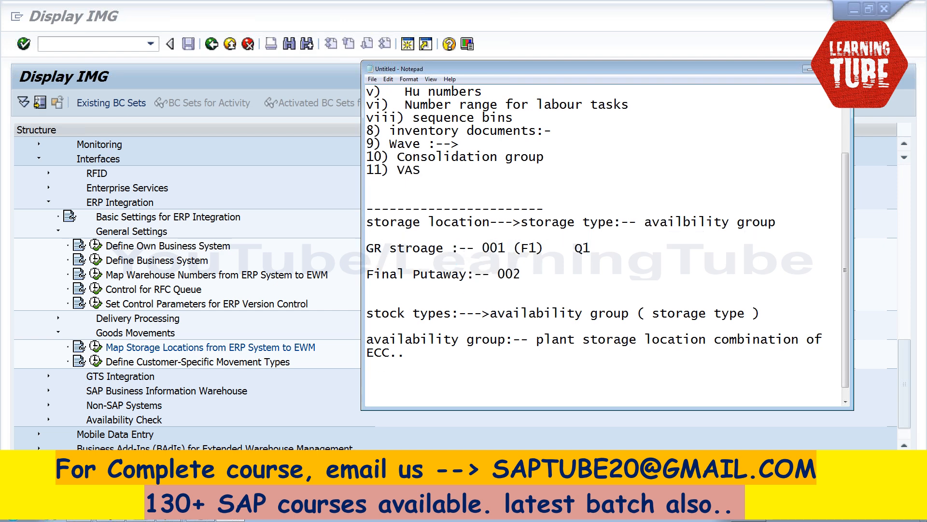
text(-----------------------------------------)
Step: Review the notes by highlighting the availability group, plant storage and stock types wording in turn
drag(490, 313, 760, 314)
click(760, 313)
drag(536, 340, 636, 340)
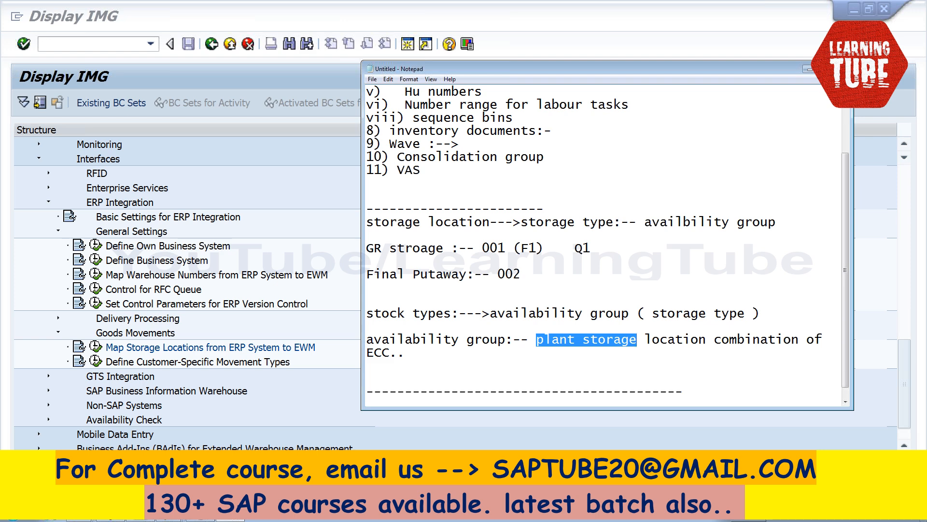
click(506, 339)
drag(506, 340, 367, 333)
drag(652, 314, 590, 314)
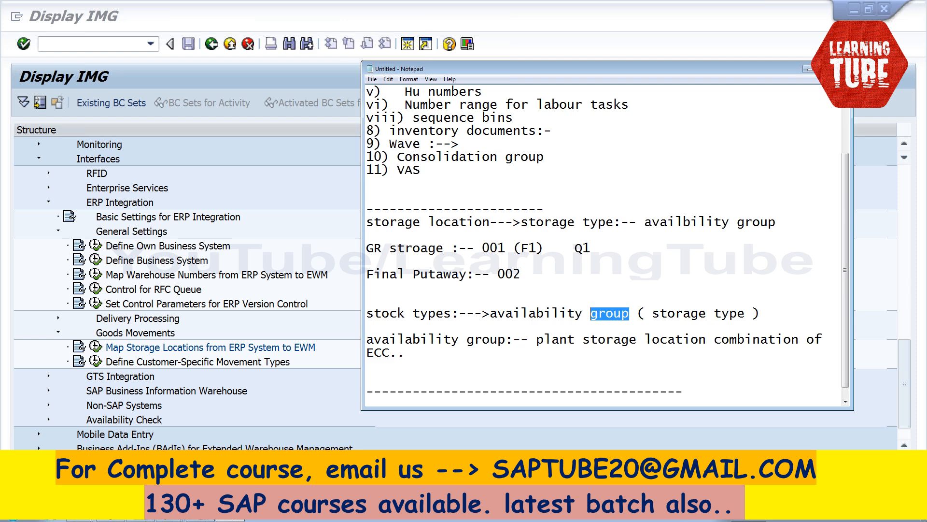
drag(451, 314, 367, 313)
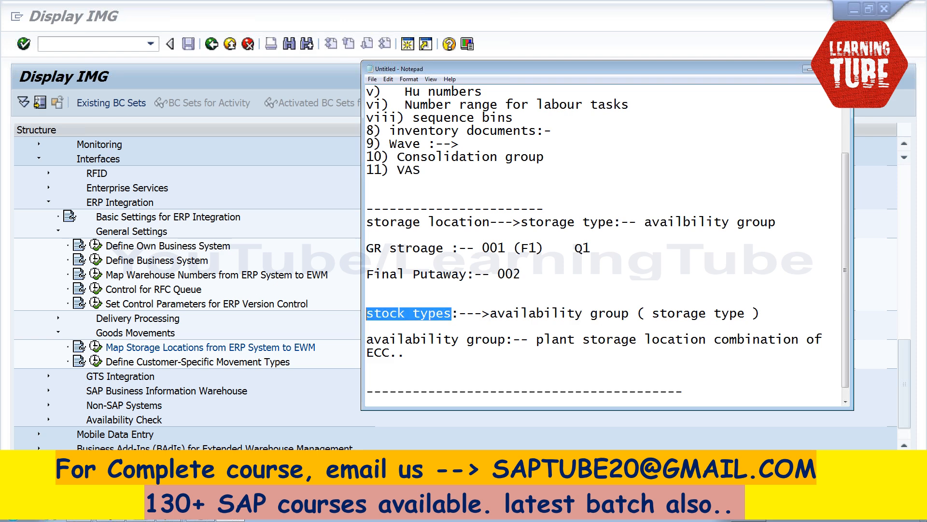
Step: Switch to the IMG and open the Map Storage Locations from ERP System to EWM activity
click(96, 347)
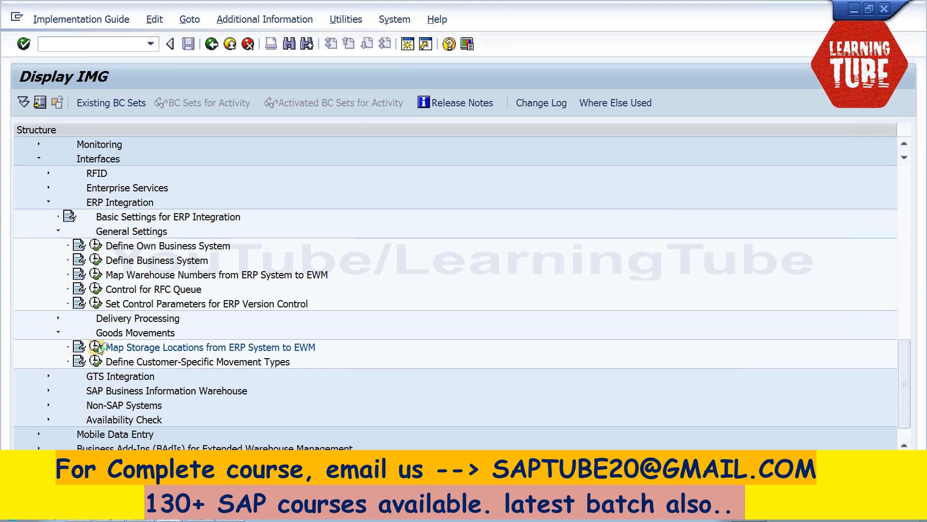
click(96, 347)
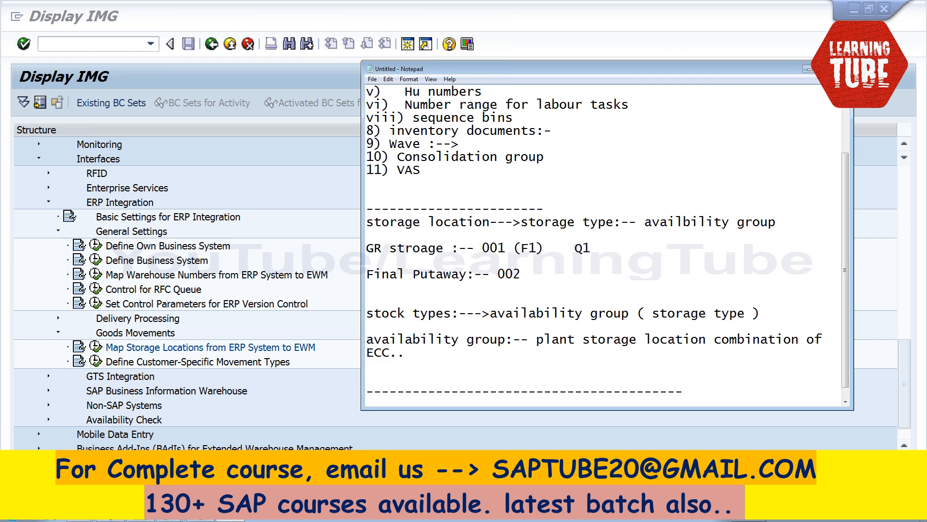
Step: Highlight "plant storage" in the availability group definition of the Notepad notes
key(shift+Right)
key(shift+Right)
key(shift+Right)
key(shift+Right)
key(shift+Right)
key(shift+Right)
key(shift+Right)
key(shift+Right)
key(shift+Right)
key(shift+Right)
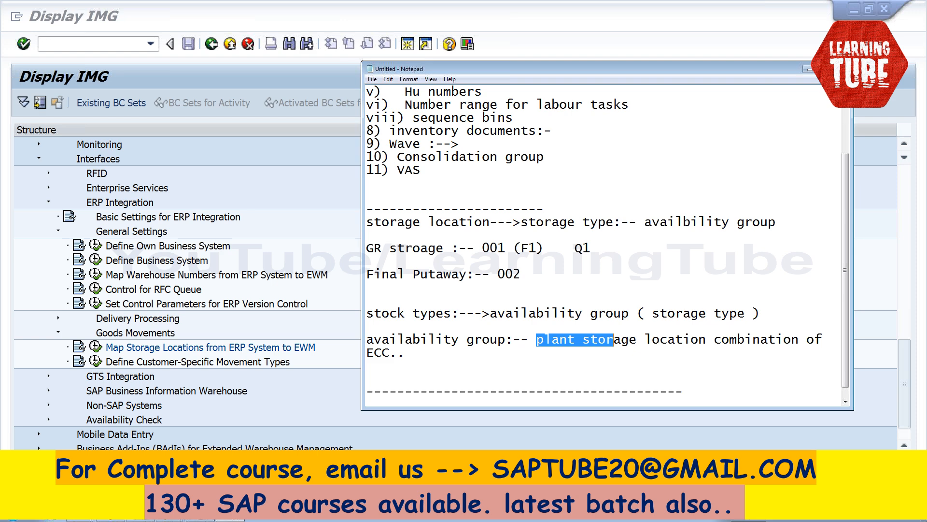
key(shift+Right)
key(shift+Right)
key(Right)
key(shift+Right)
key(shift+Right)
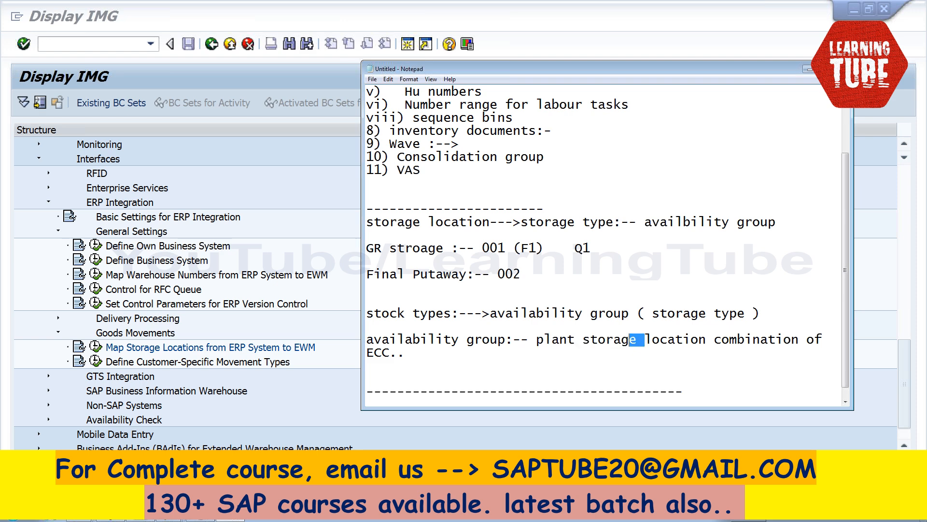
key(shift+Left)
key(shift+Left)
key(shift+Left)
key(shift+Left)
key(shift+Left)
key(shift+Left)
key(shift+Left)
key(shift+Left)
key(shift+Left)
key(shift+Left)
key(shift+Left)
key(shift+Left)
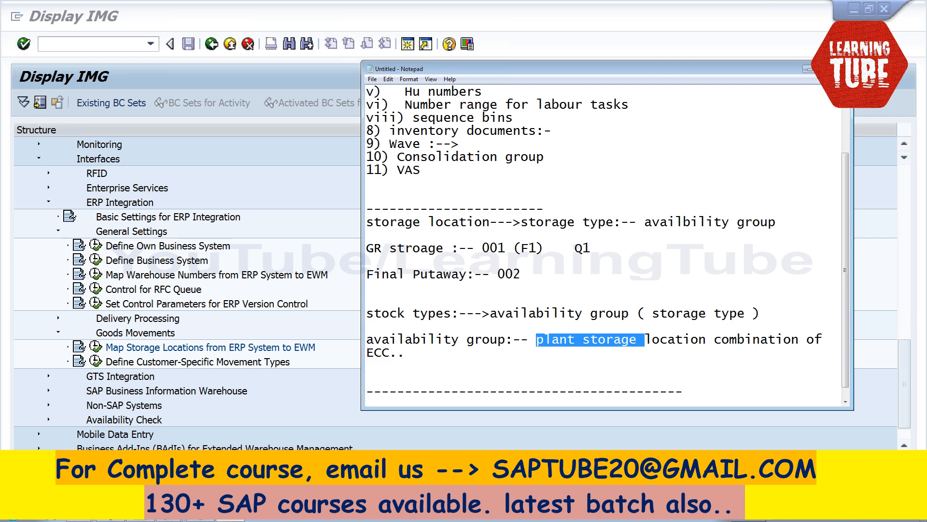
Step: Highlight "storage type", "availability group" and "stock types" one after another in the stock types line of the notes
click(652, 313)
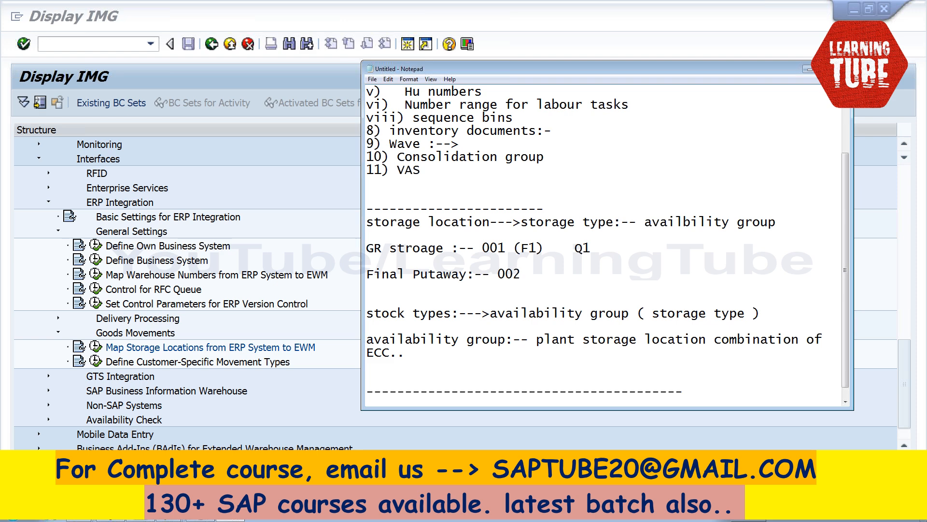
key(shift+Right)
key(shift+Right)
key(shift+Right)
key(shift+Right)
key(shift+Right)
key(shift+Right)
key(shift+Right)
key(shift+Right)
key(shift+Right)
key(shift+Right)
key(Left)
key(ctrl+shift+Right)
drag(715, 313, 730, 313)
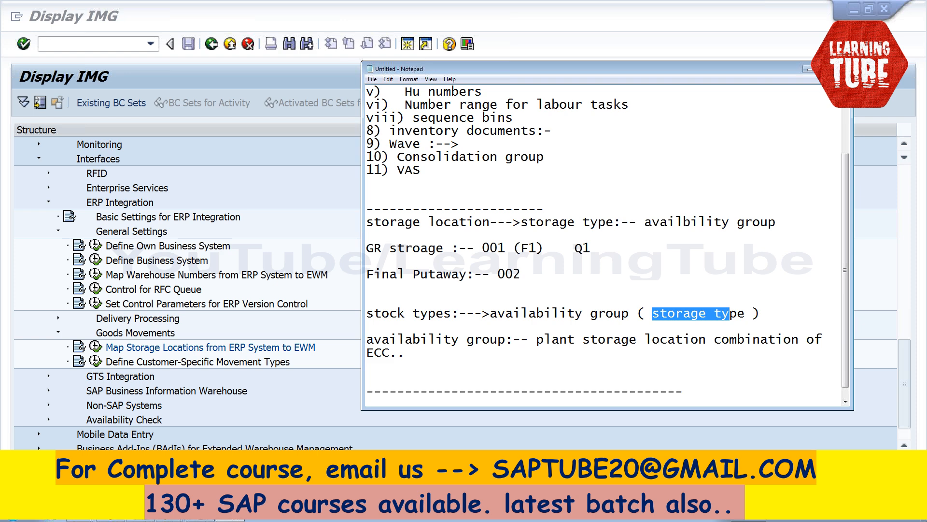
drag(629, 314, 490, 313)
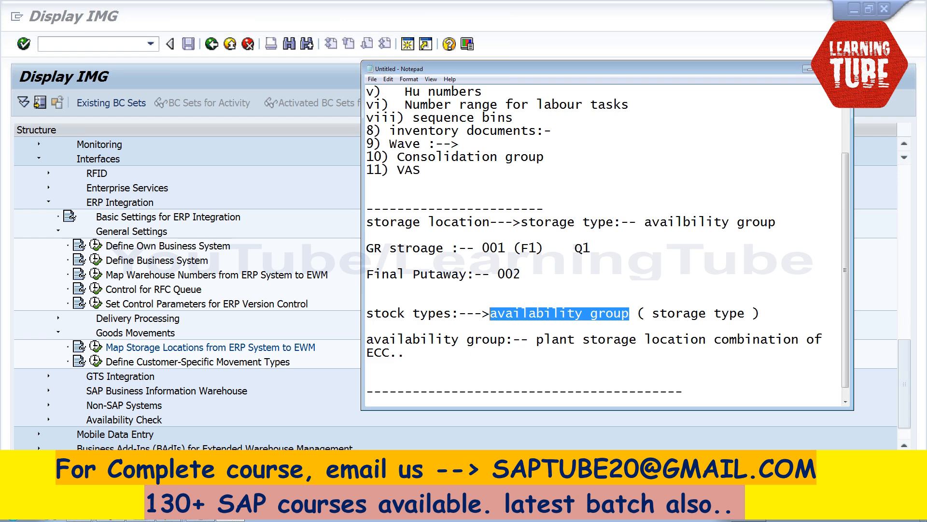
click(522, 314)
drag(451, 313, 390, 314)
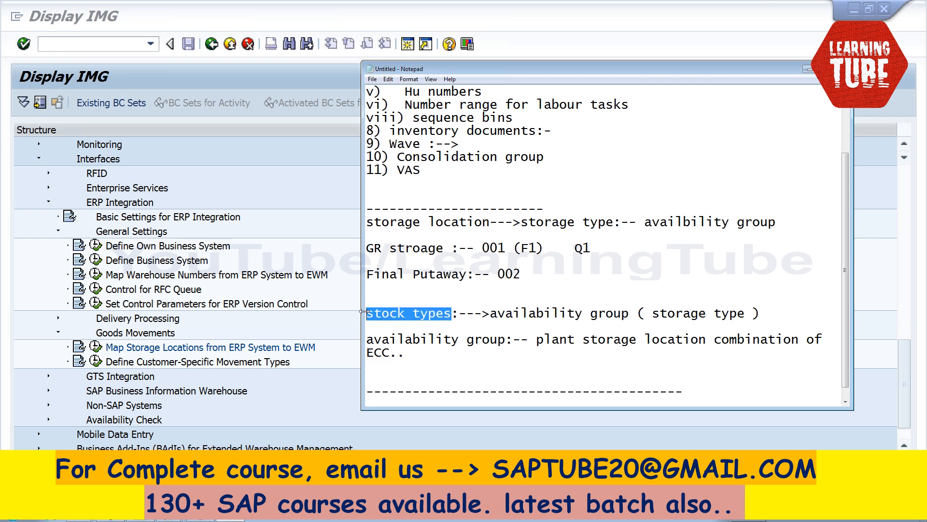
Step: Return to the Display IMG structure and locate the Master Data activities under Extended Warehouse Management
click(284, 327)
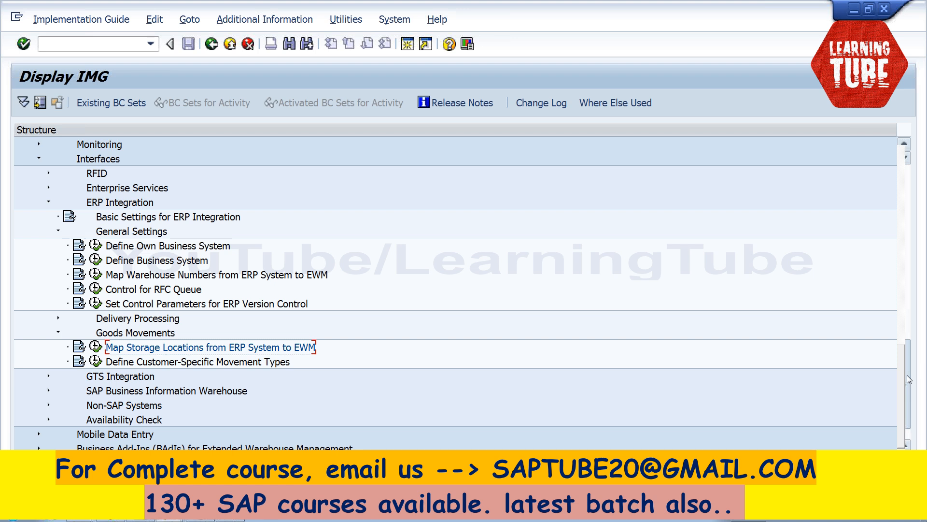
scroll(907, 378, up, 1)
drag(906, 373, 906, 366)
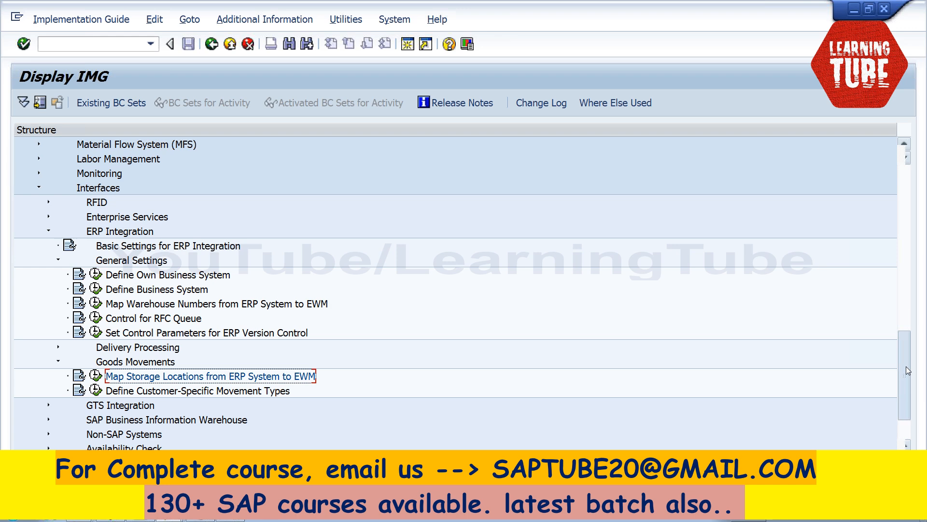
drag(906, 370, 909, 253)
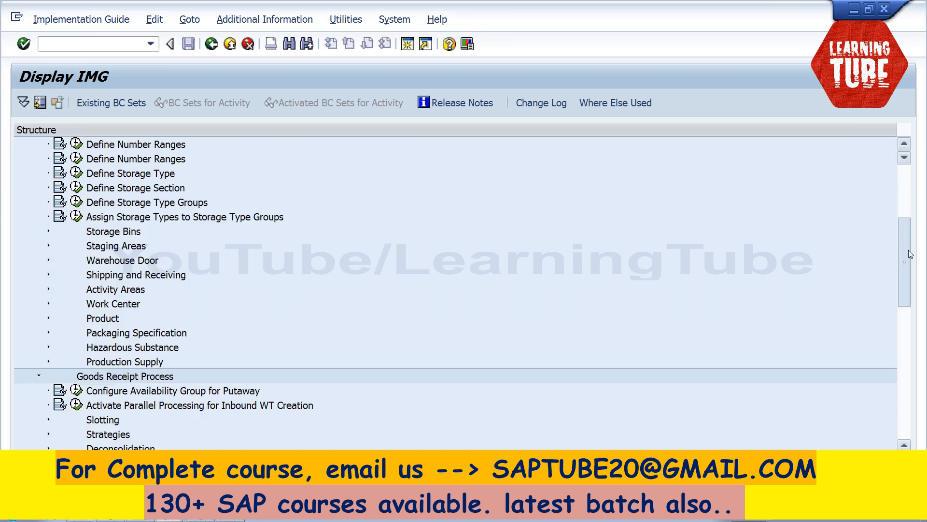
drag(908, 251, 909, 206)
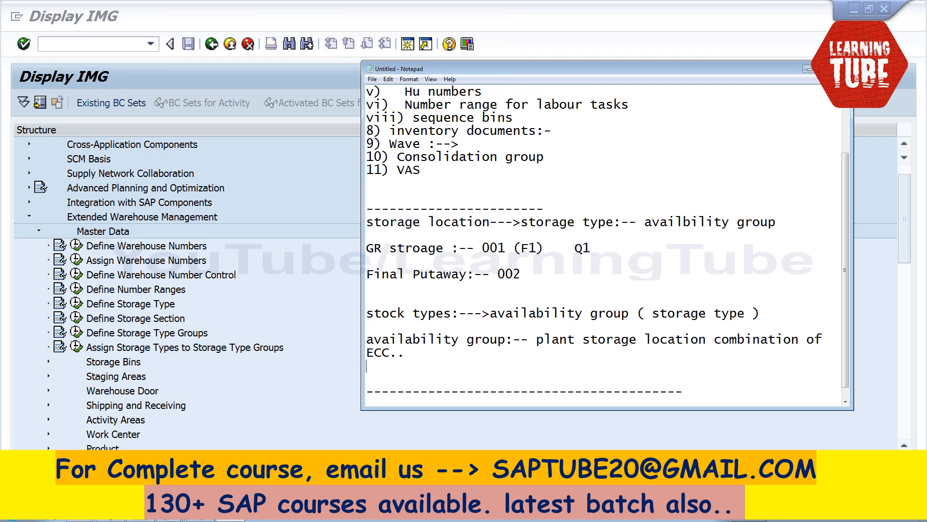
Step: Highlight the complete stock types and availability group lines in the notes and switch back to the IMG structure
drag(366, 312, 413, 353)
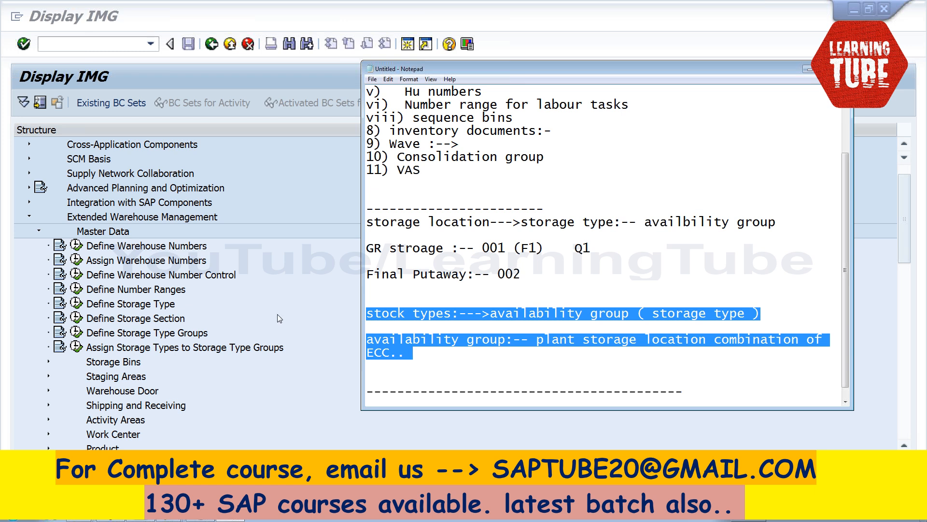
click(291, 231)
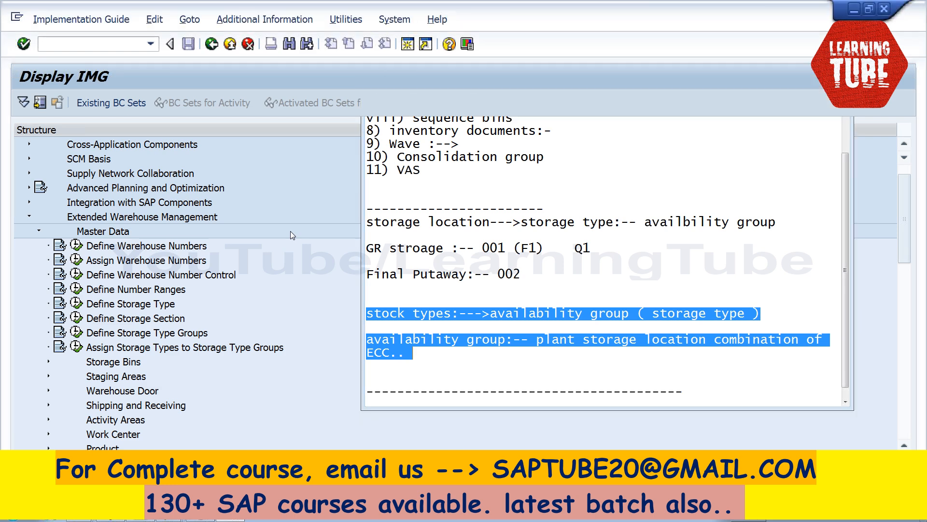